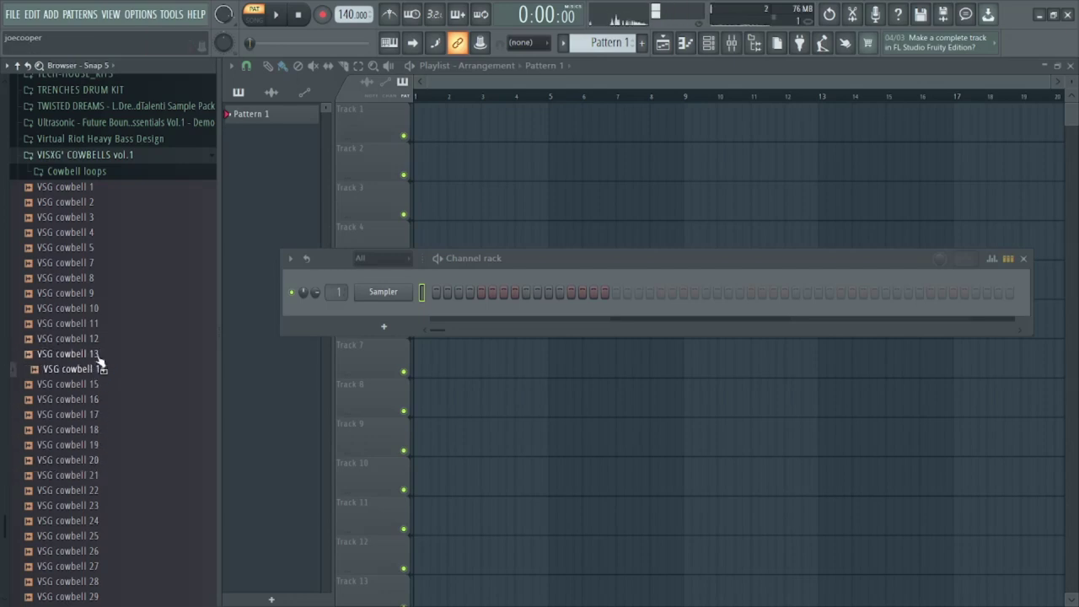
Load the VSG cowbell 13 sample as a new channel and open its piano roll
drag(372, 310, 372, 313)
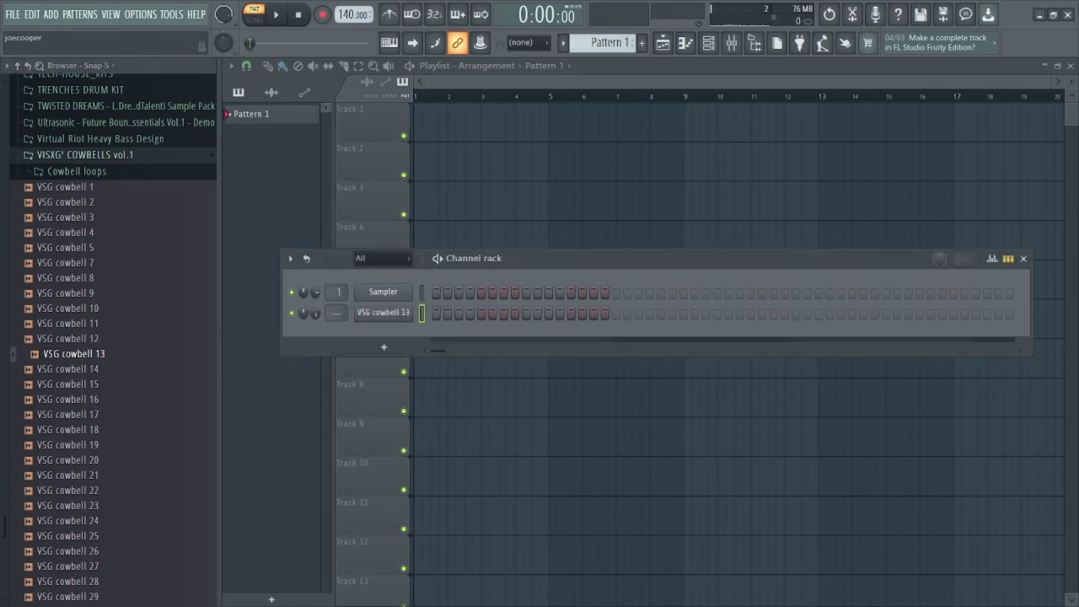
click(687, 44)
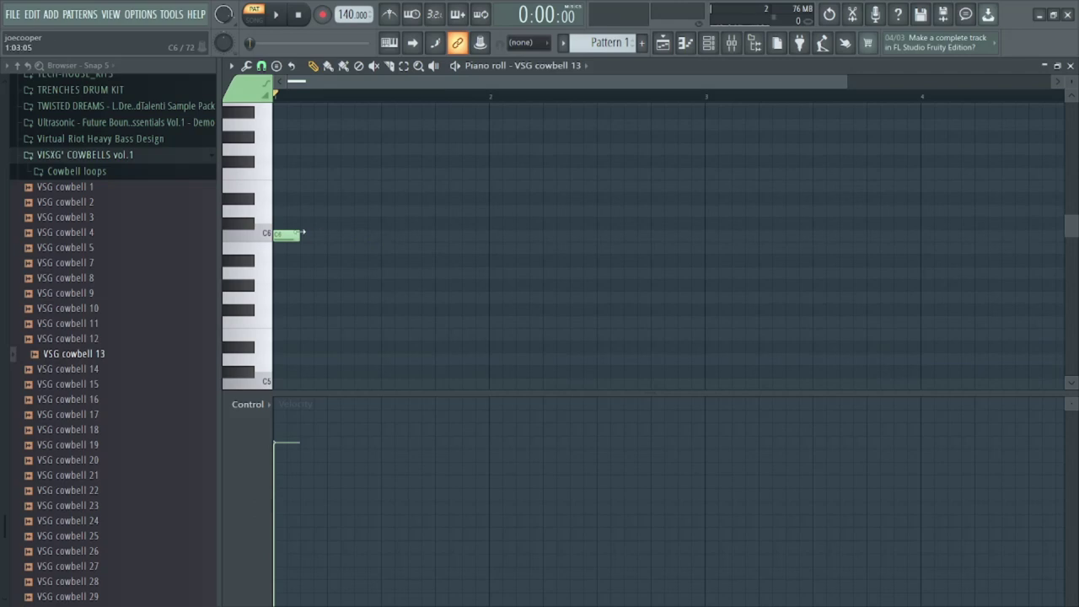
Place one-bar-long notes on C5, C#5, D#5 and A#4 at the start of bar 1
key(ctrl+Down)
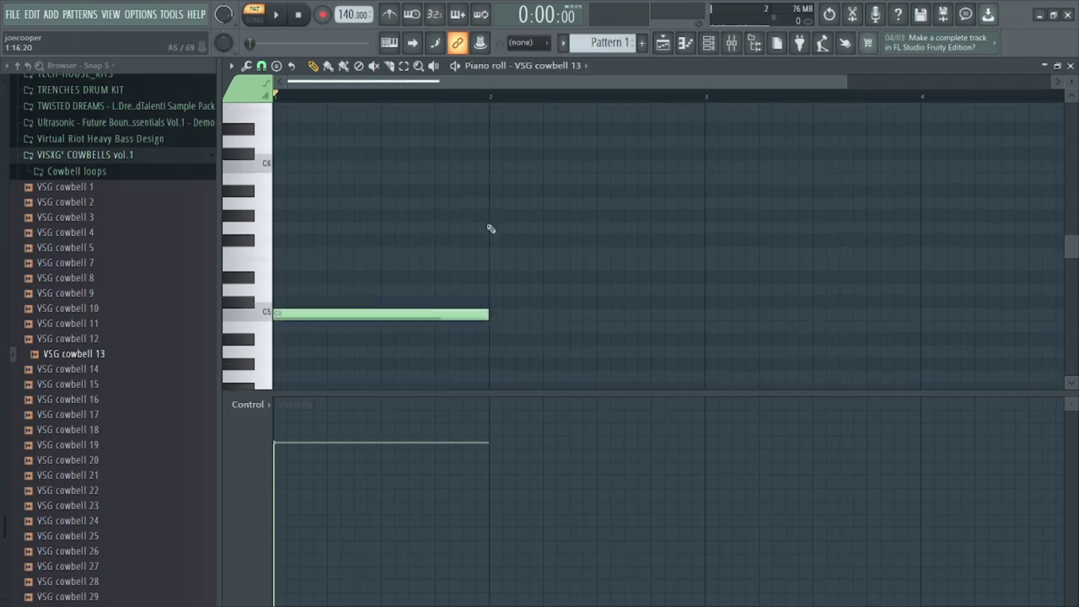
drag(289, 224, 257, 198)
drag(290, 258, 259, 258)
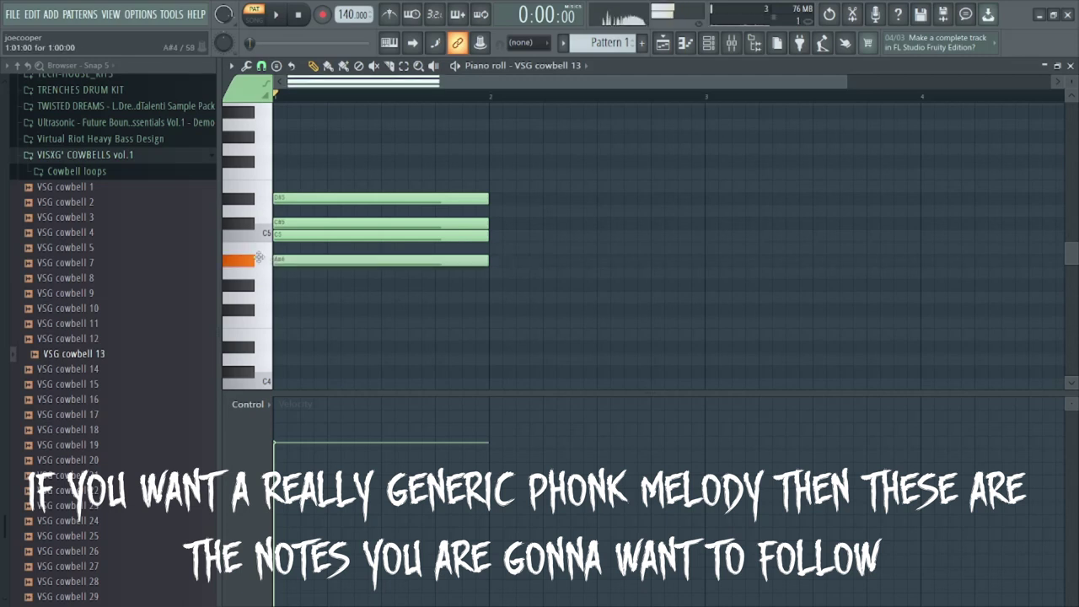
Stagger the long notes two steps apart in the order C5, C#5, D#5, A#4 and play the pattern
drag(289, 223, 333, 218)
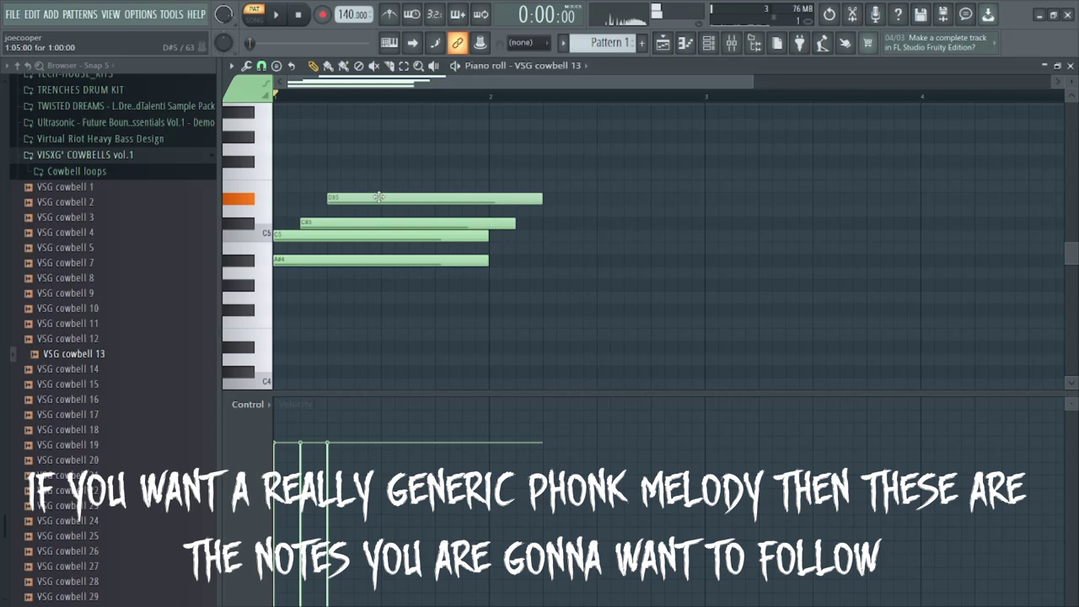
key(space)
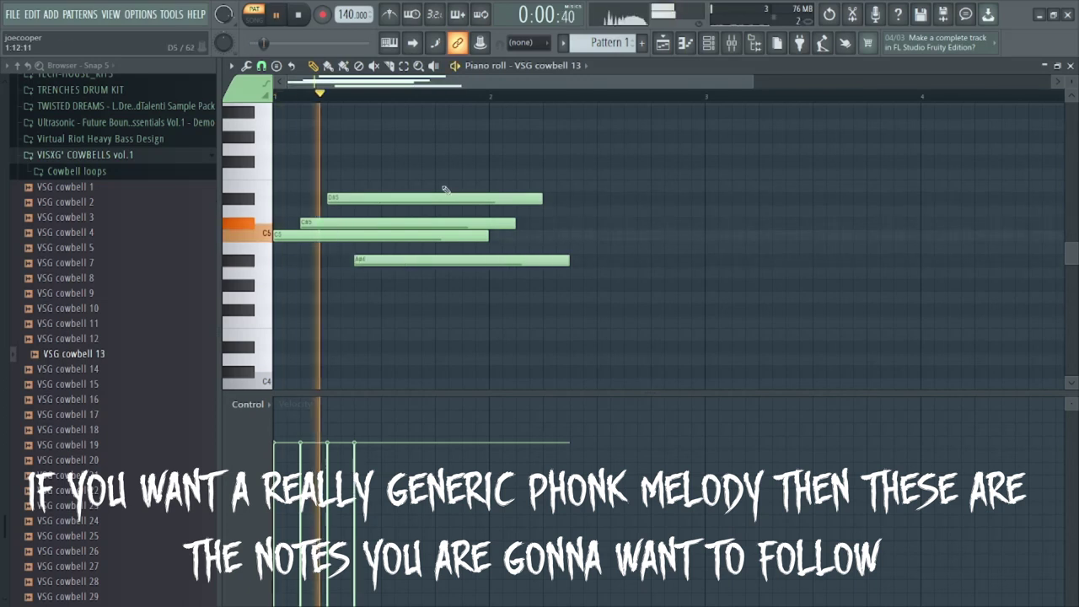
key(space)
Enable Cut itself for the VSG cowbell 13 channel and return to its piano roll
key(F6)
right_click(390, 318)
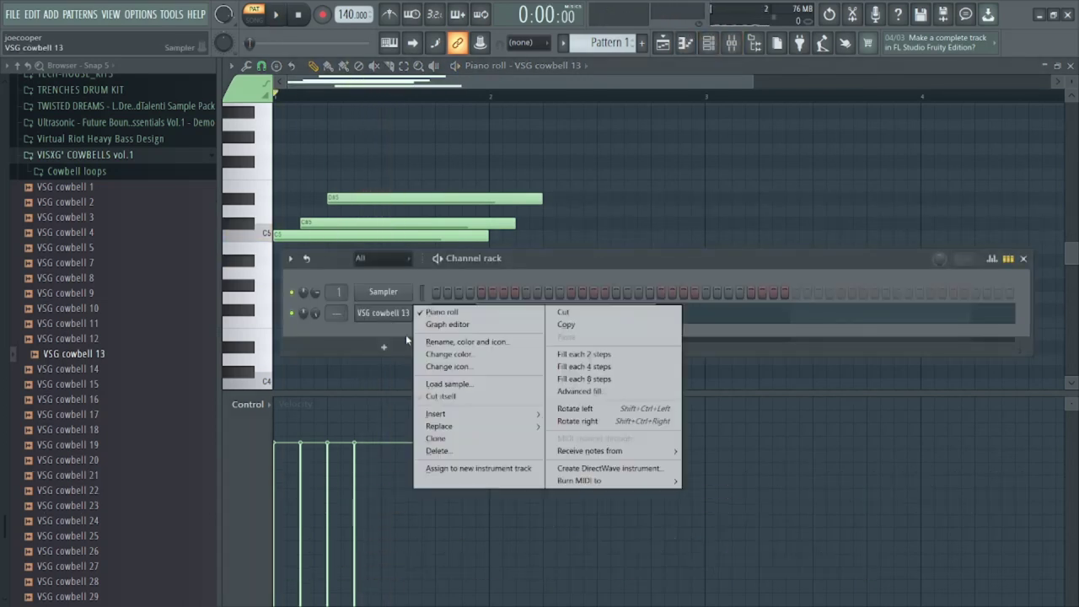
click(444, 397)
key(F6)
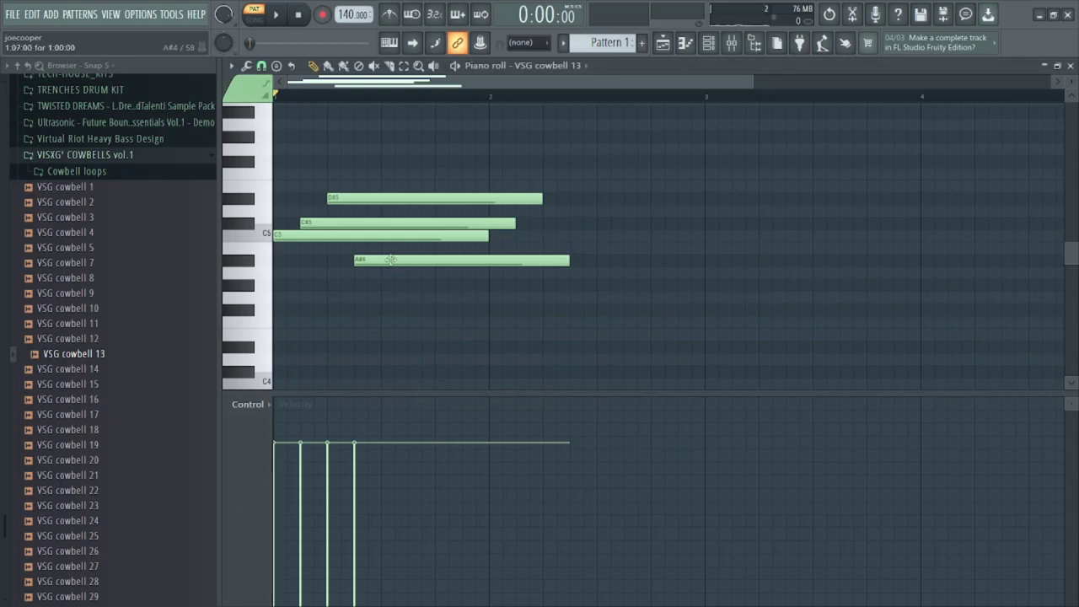
Shift the D#5 note earlier in bar 1 and play the pattern
drag(373, 199, 312, 198)
key(space)
key(space)
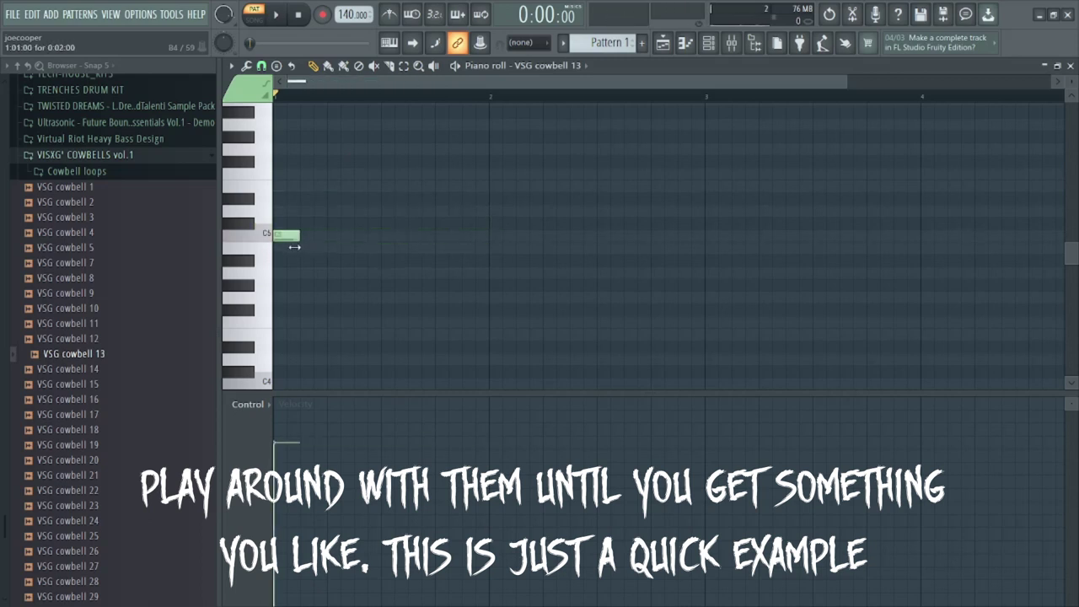
Build a one-bar example melody from short C5, A#4, C#5 and D#5 notes and play it back
key(space)
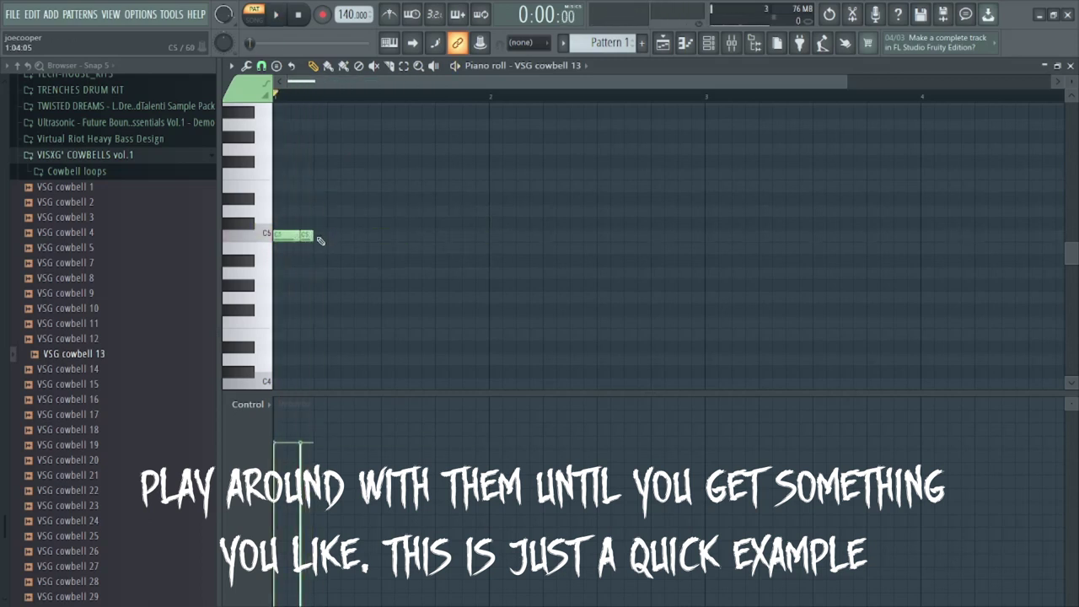
key(space)
click(357, 224)
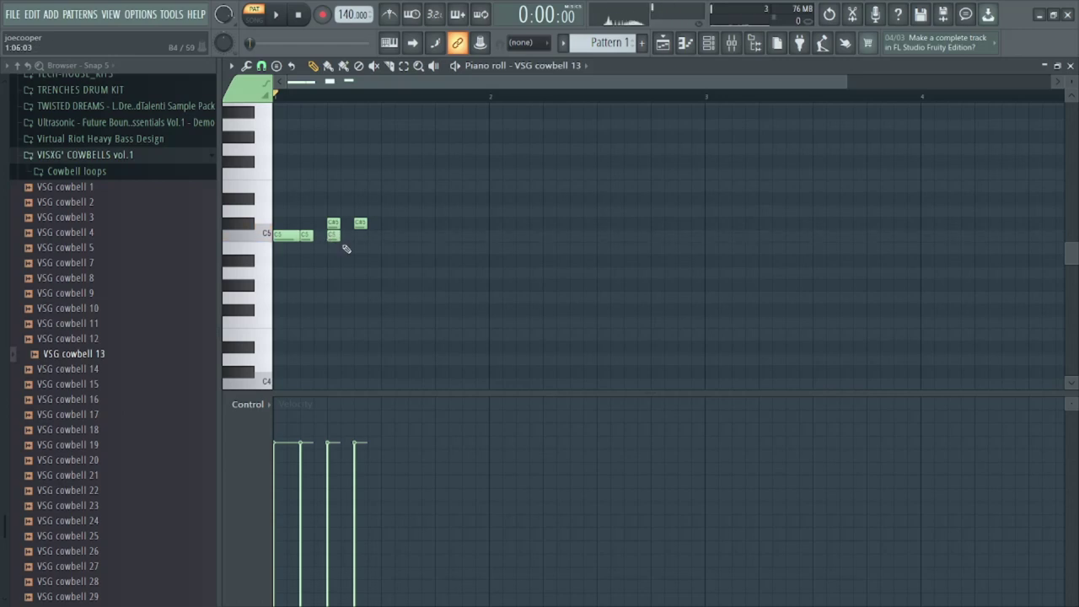
key(space)
click(387, 223)
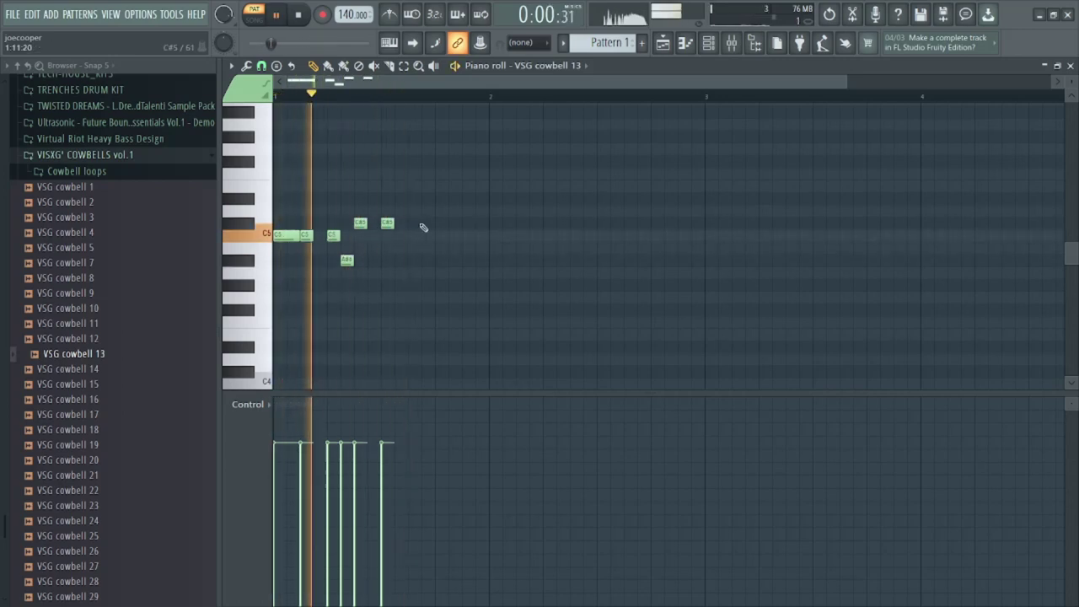
click(414, 223)
click(440, 223)
click(468, 199)
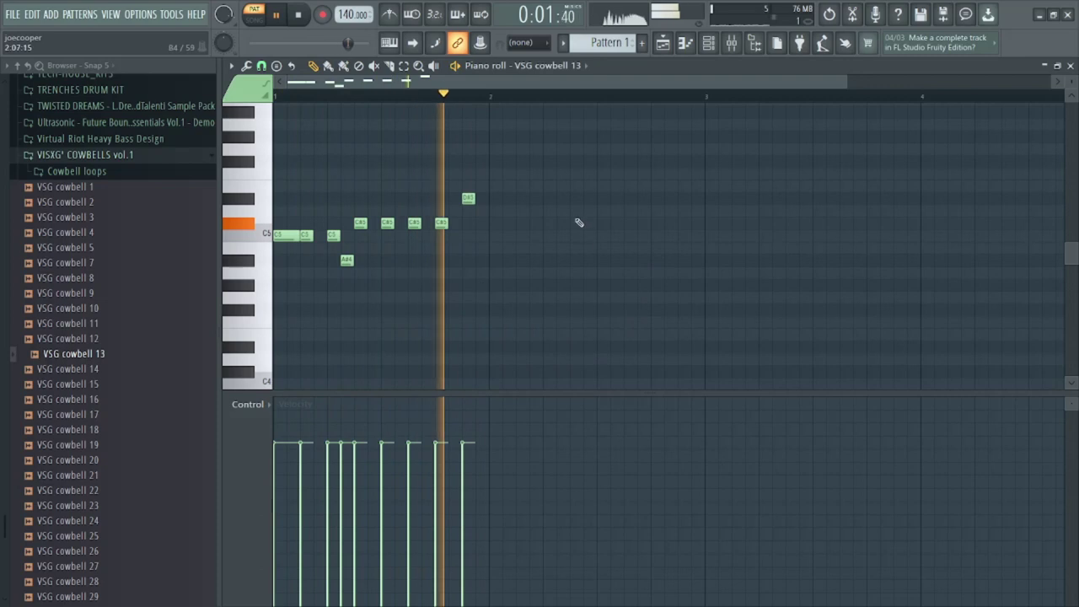
key(space)
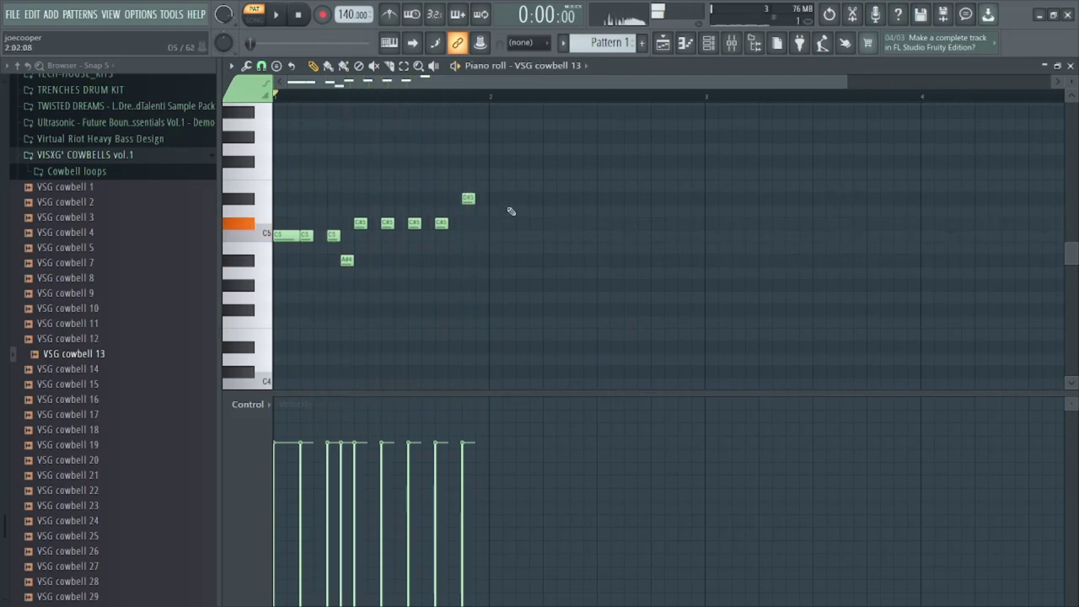
Replace the example melody with short stacked C5, D5 and B4 notes at the start of bar 1
key(ctrl+a)
key(Delete)
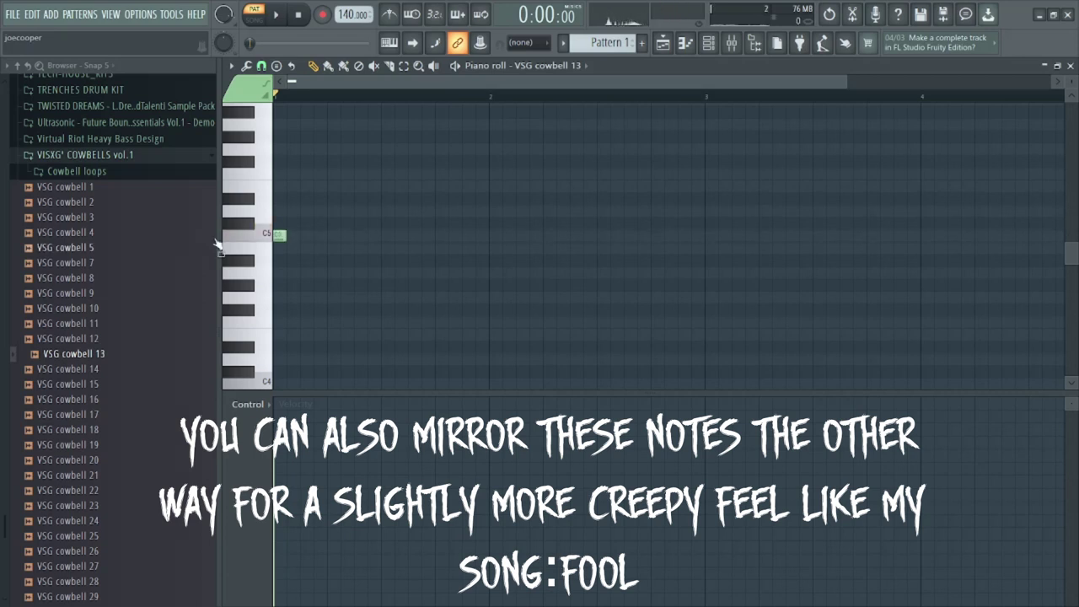
click(279, 247)
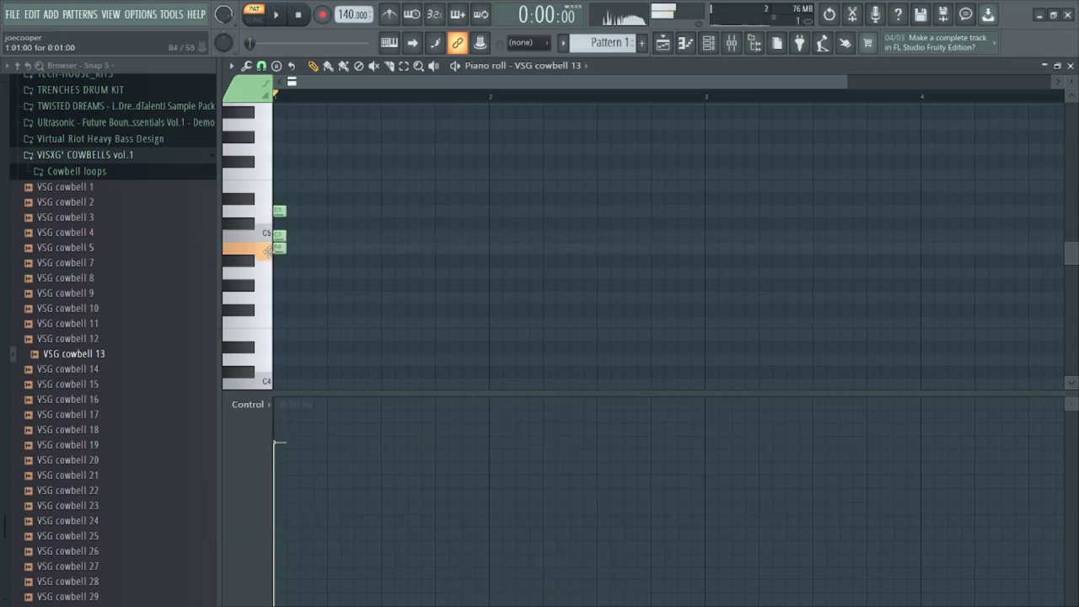
key(space)
key(space)
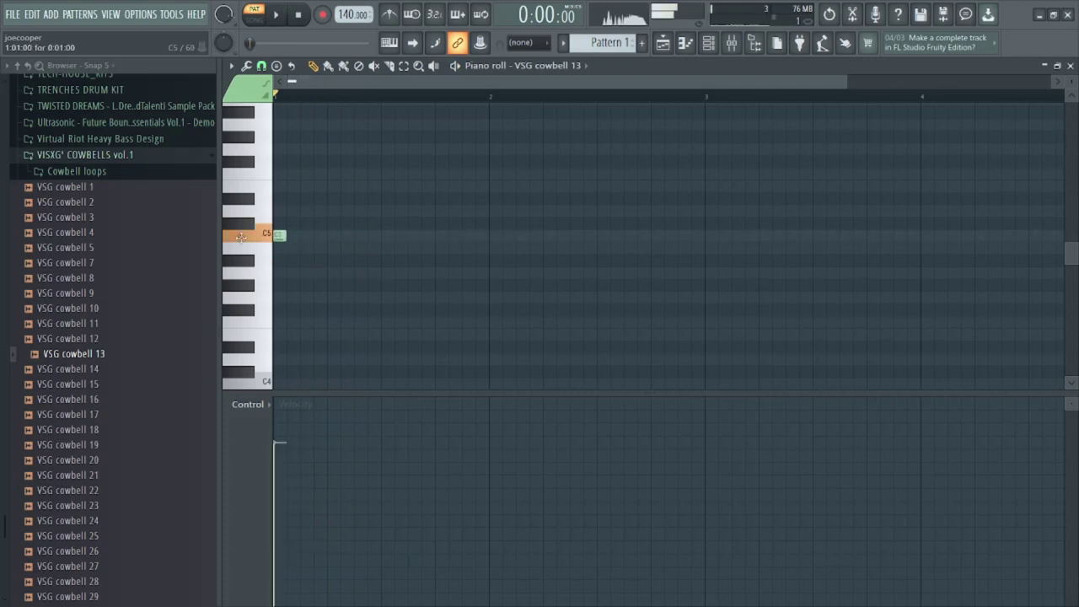
Write a one-bar melody of three short C4 notes followed by two short B3 notes
scroll(319, 242, down, 4)
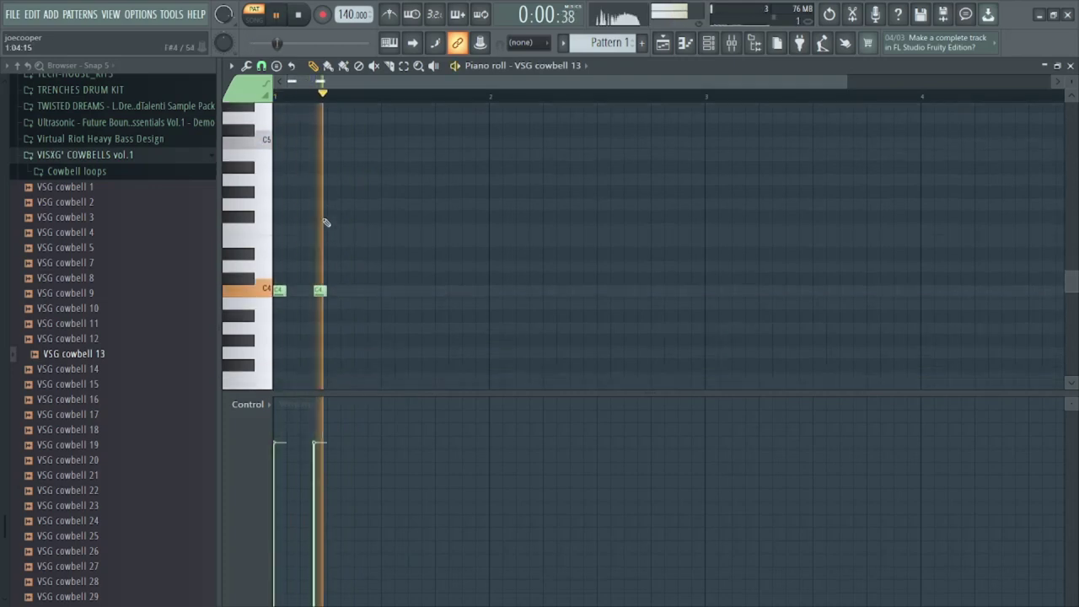
click(355, 235)
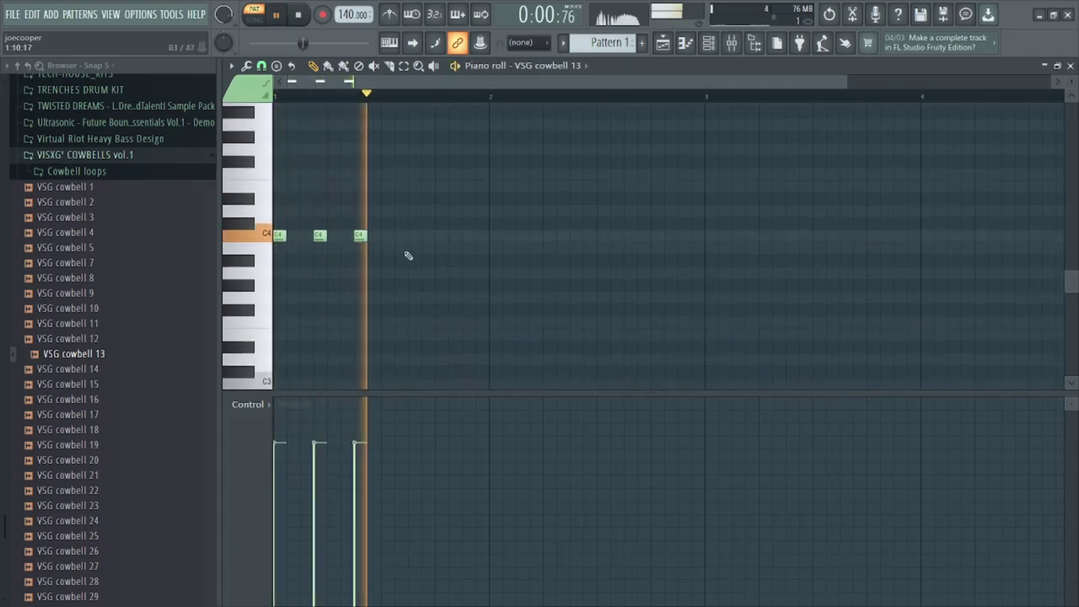
click(409, 248)
click(465, 248)
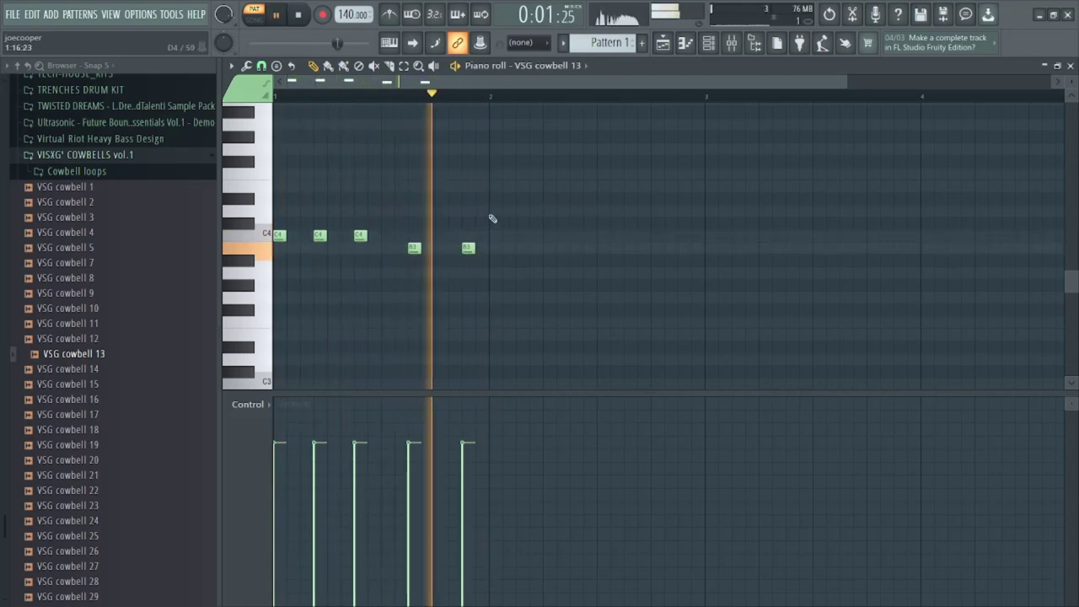
Duplicate the bar 1 melody into bar 2 and replace the copy's last B3 note with D4
key(ctrl+a)
key(ctrl+b)
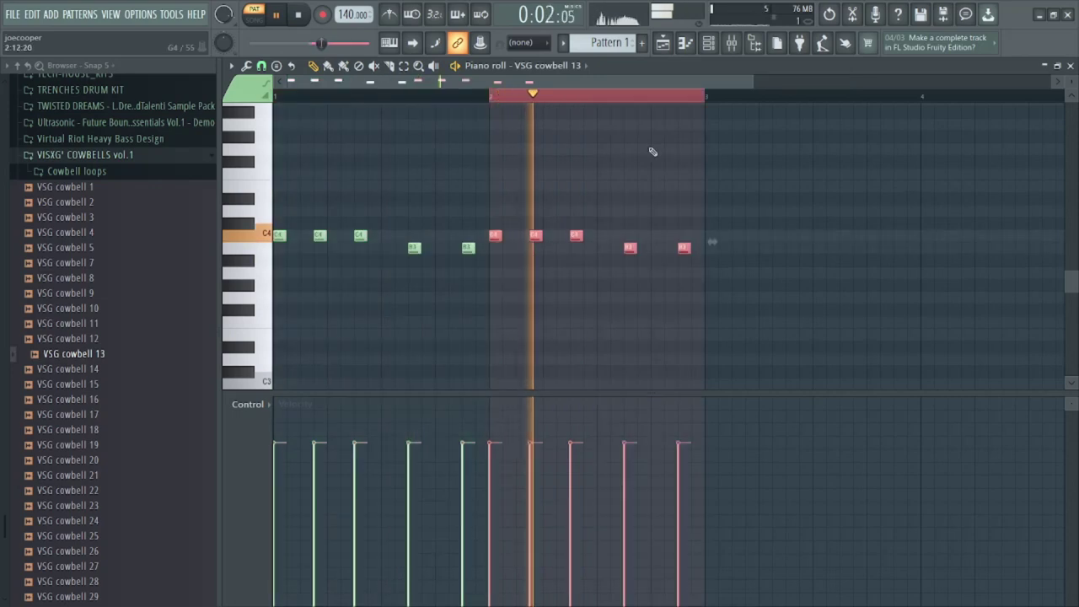
key(space)
drag(681, 210, 683, 211)
key(space)
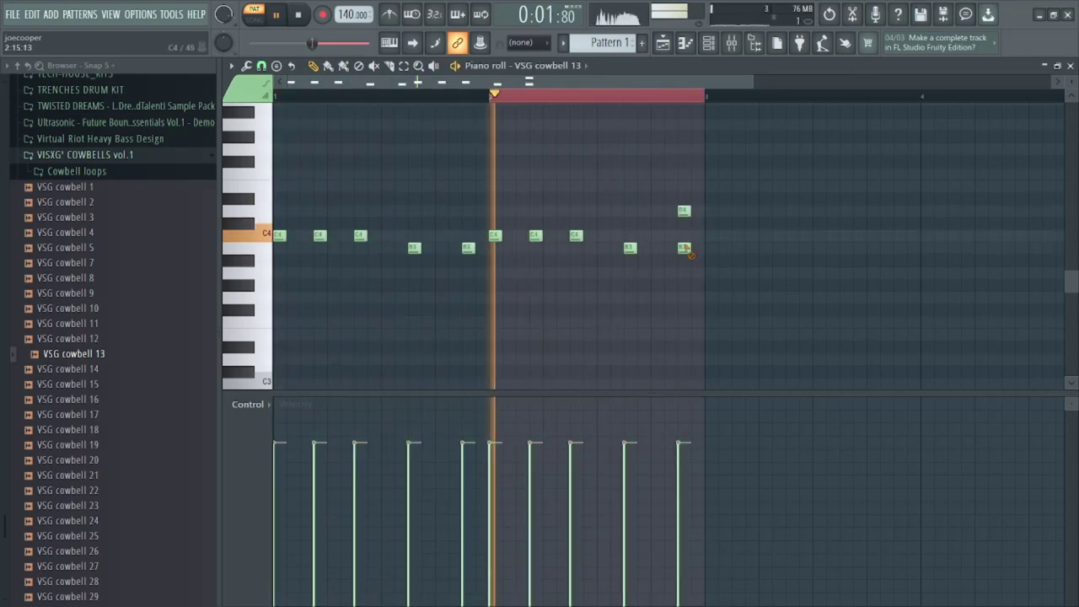
key(ctrl+a)
key(ctrl+d)
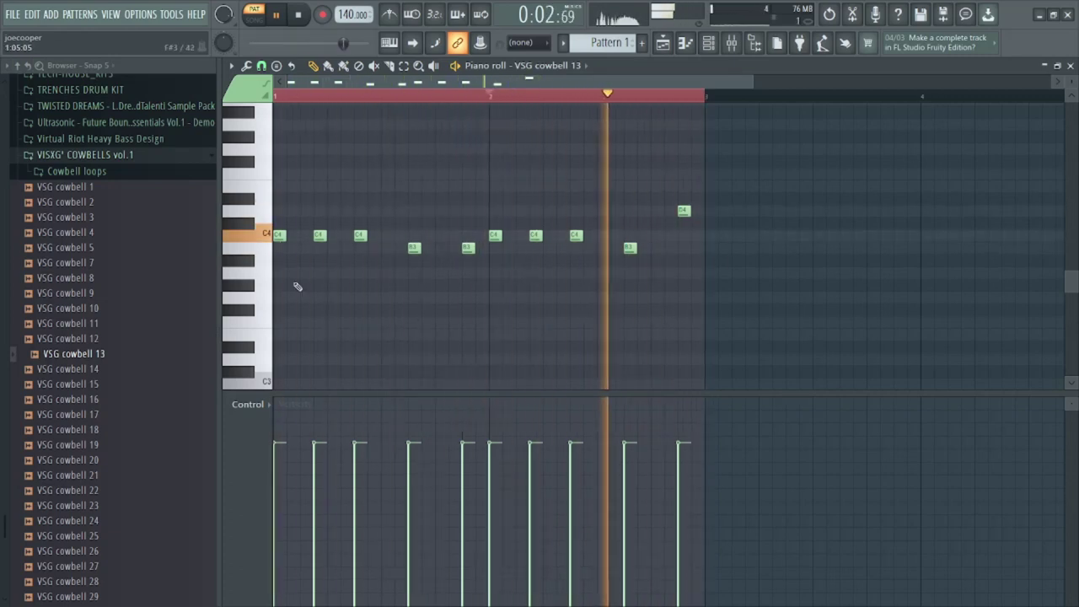
Stop playback and delete all notes from the cowbell piano roll
key(space)
key(ctrl+a)
key(Delete)
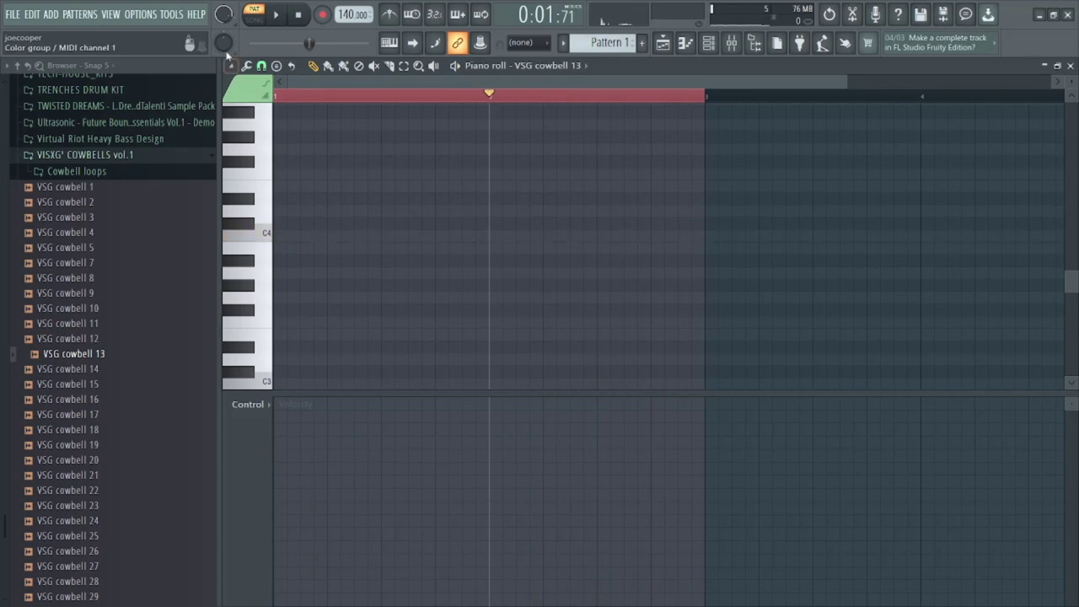
Stamp the Minor Neapolitan scale from C4 at the start of bar 3 as a note reference
click(247, 68)
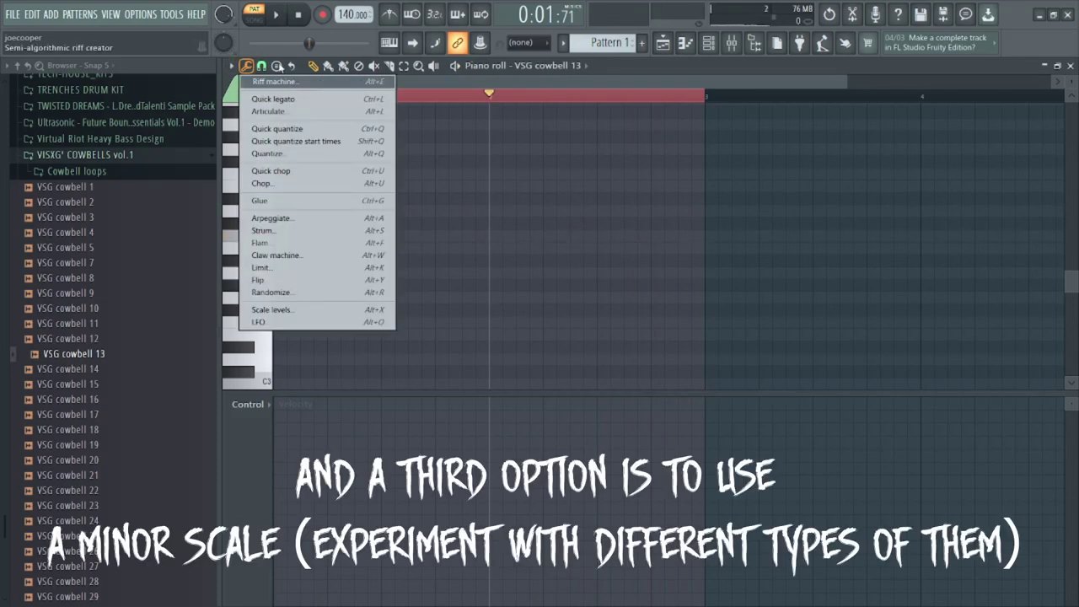
click(275, 66)
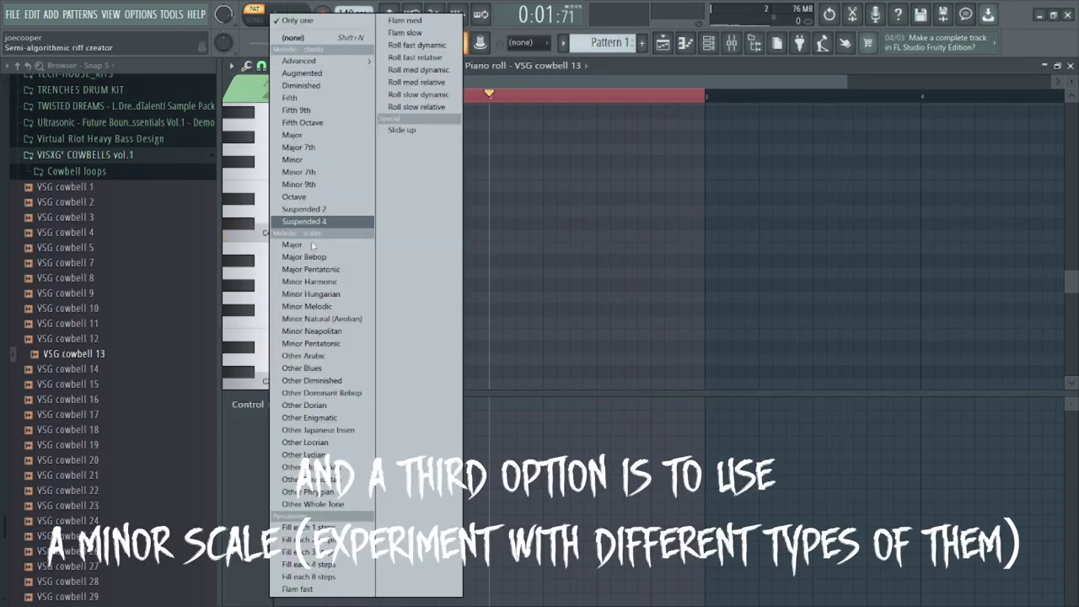
click(336, 331)
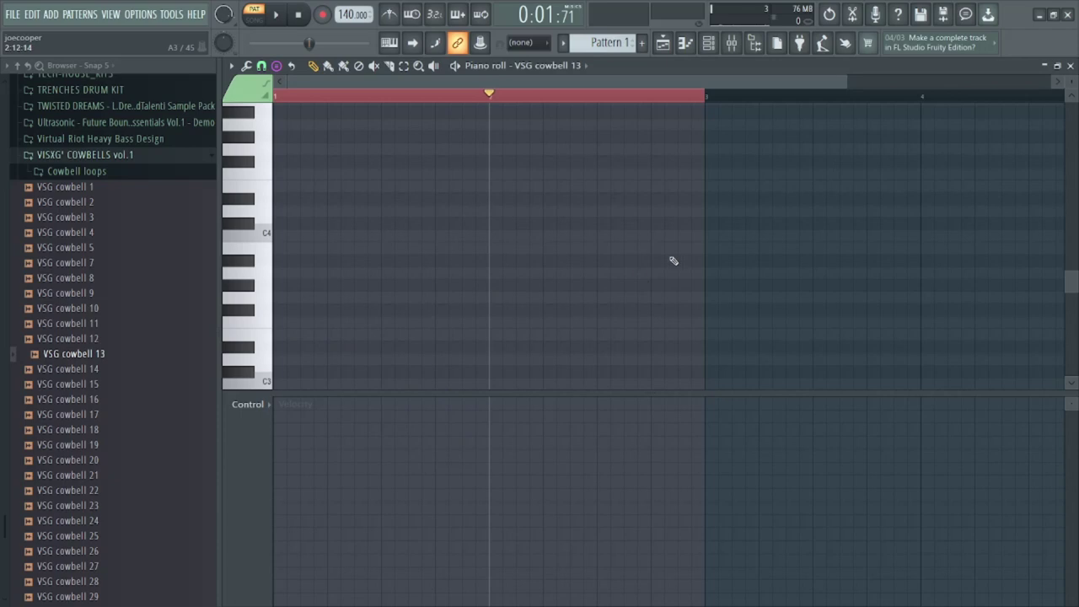
scroll(483, 143, up, 3)
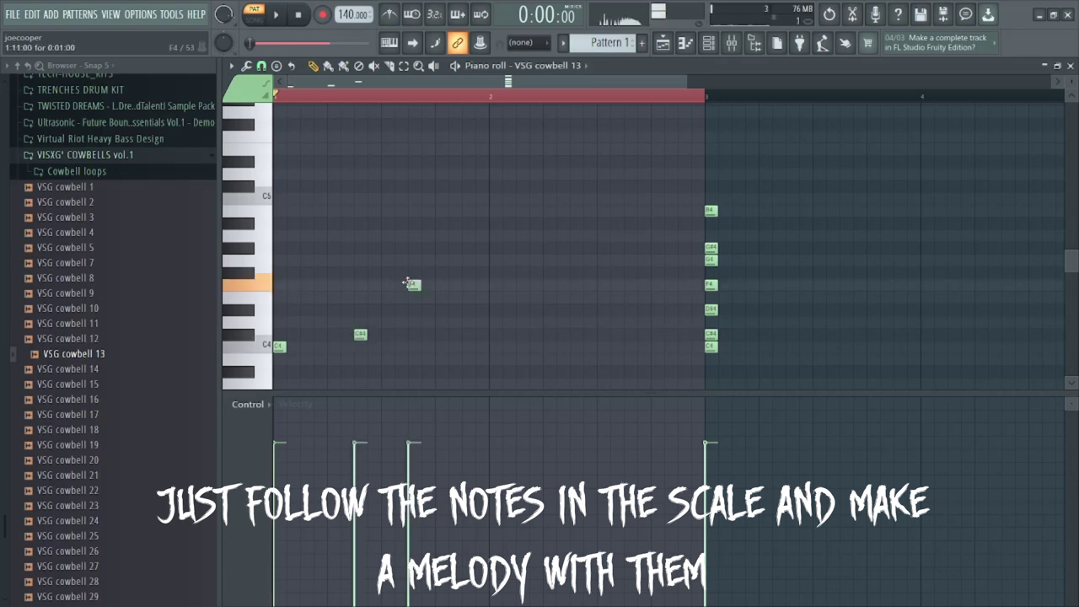
Move the melody's F4 note to step 13 of bar 1 and add another F4 at step 3 of bar 2
key(space)
right_click(414, 286)
click(437, 285)
click(494, 286)
key(space)
key(space)
drag(495, 285, 522, 285)
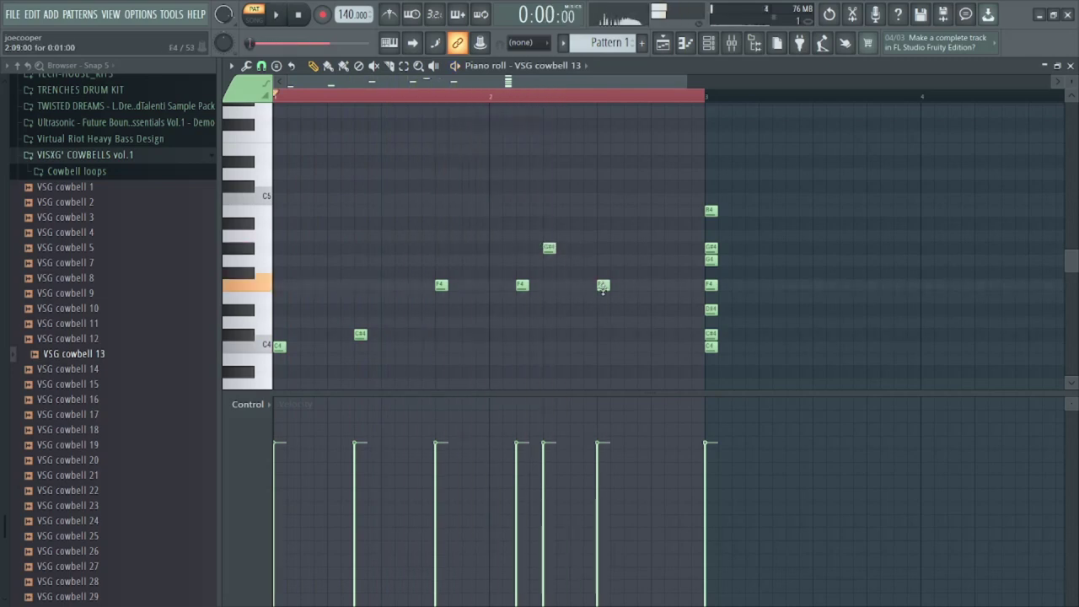
During playback, move the melody's G#4 note to step 9 and its last C#4 note to step 13 of bar 2
key(space)
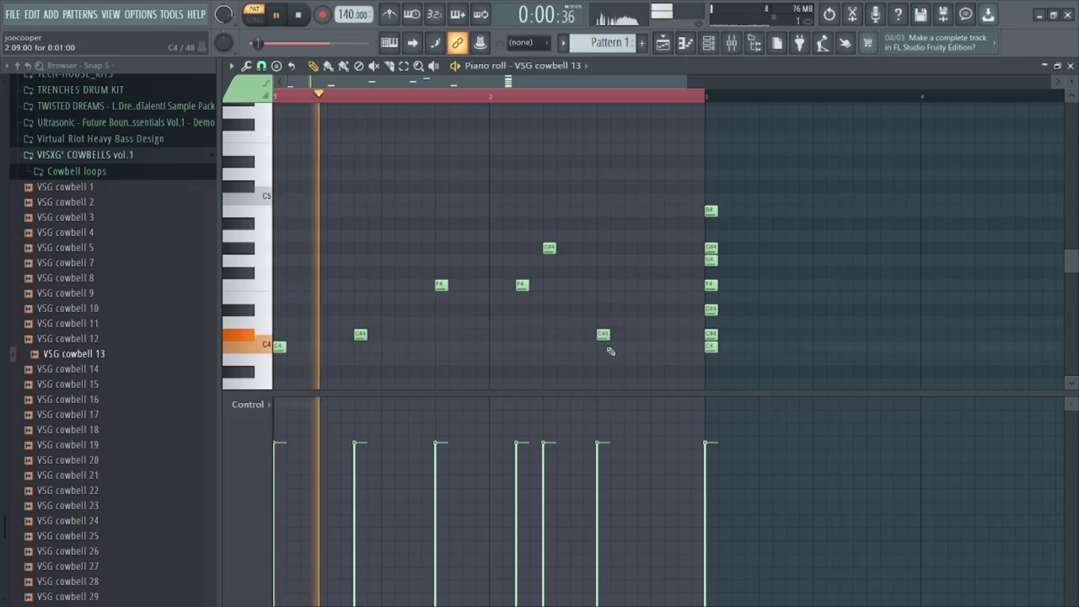
drag(544, 245, 599, 245)
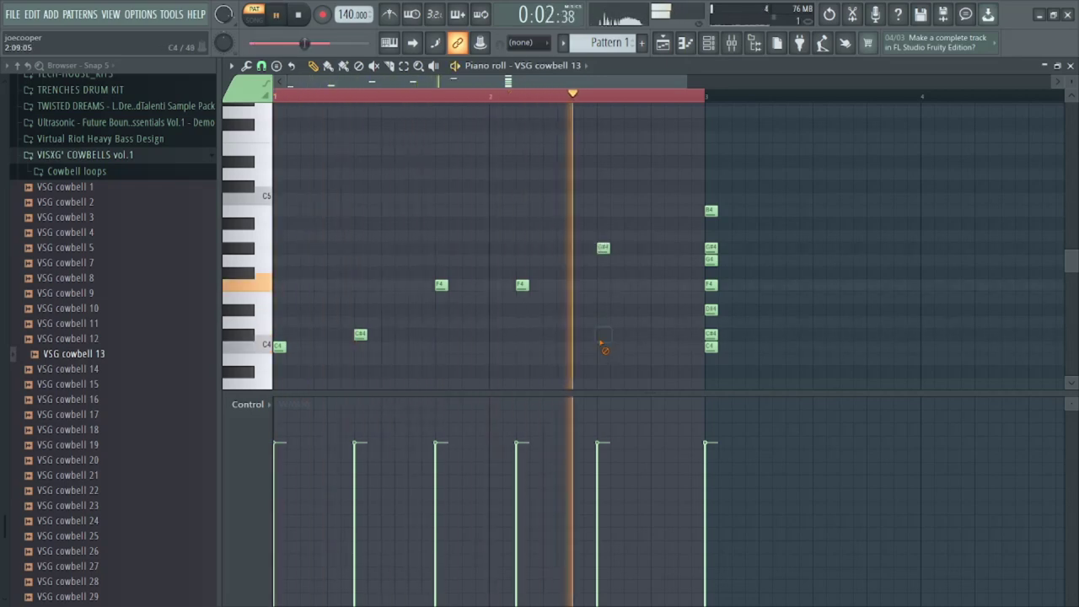
drag(602, 336, 654, 334)
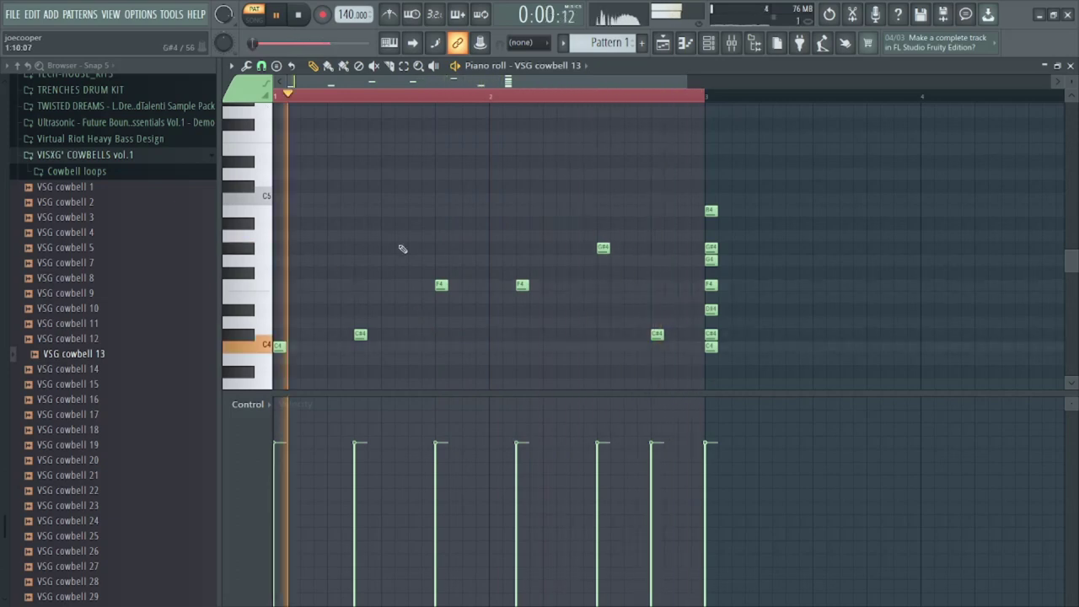
Remove the stamped scale notes at bar 3 and lower the whole melody one octave so it starts on C3
scroll(402, 246, up, 2)
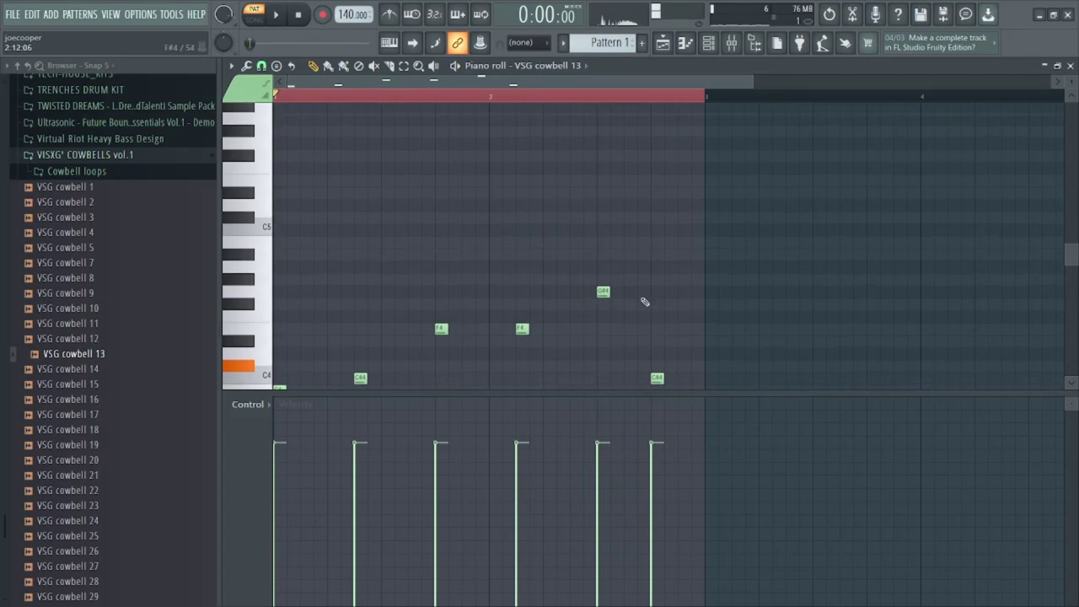
scroll(344, 236, up, 6)
scroll(338, 228, down, 6)
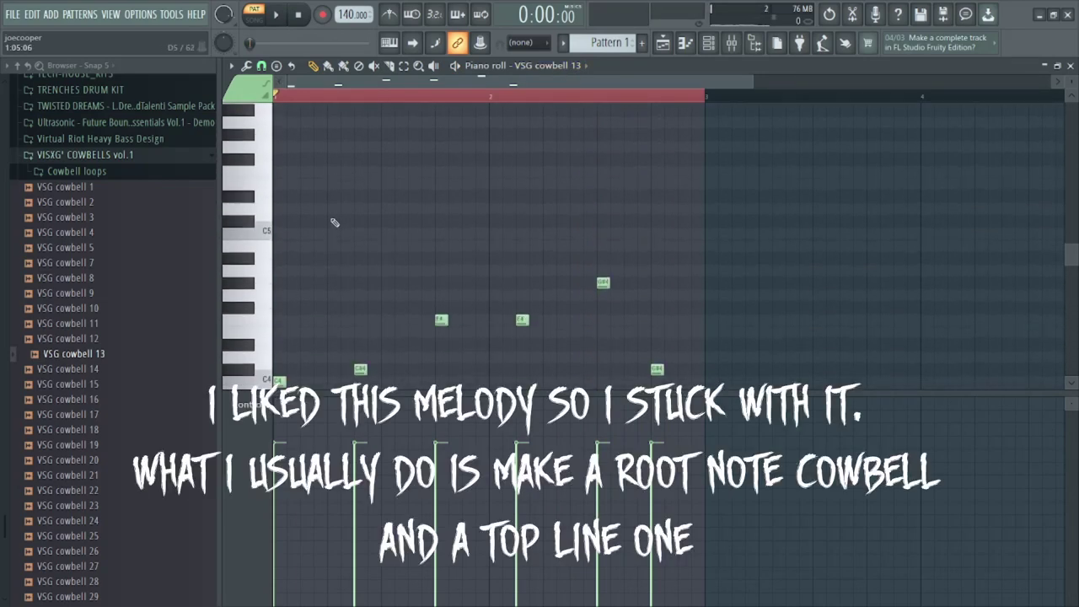
scroll(334, 222, down, 10)
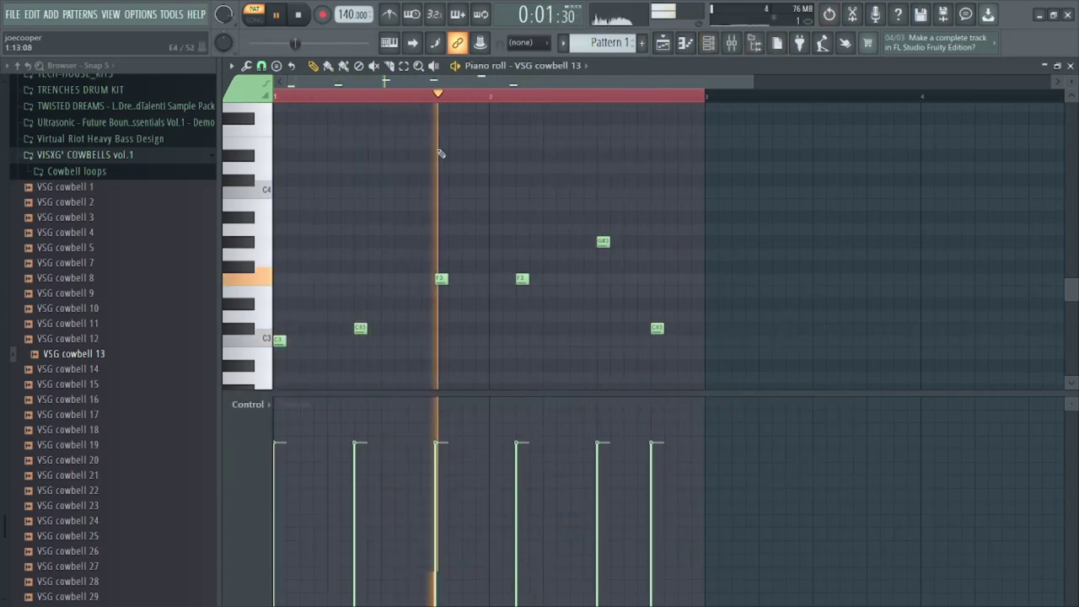
scroll(342, 210, up, 2)
click(275, 229)
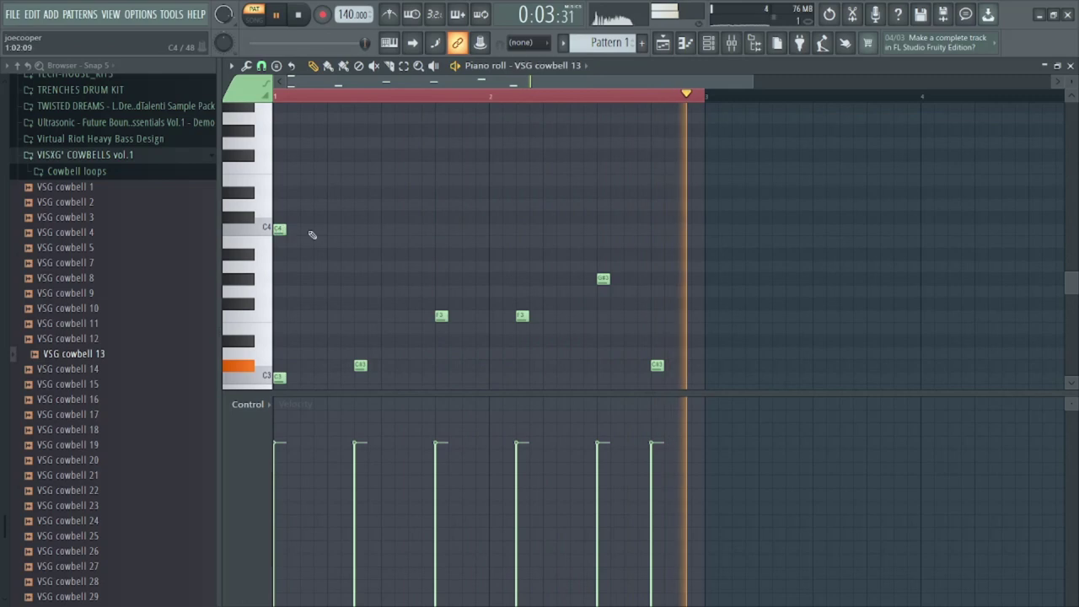
click(303, 216)
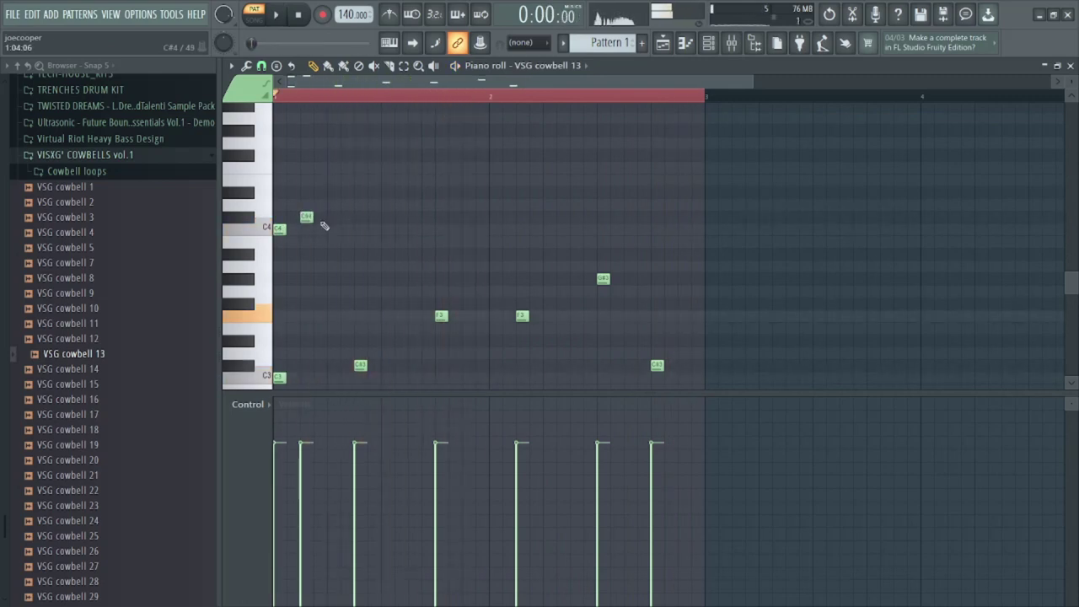
click(329, 229)
key(space)
drag(391, 174, 273, 322)
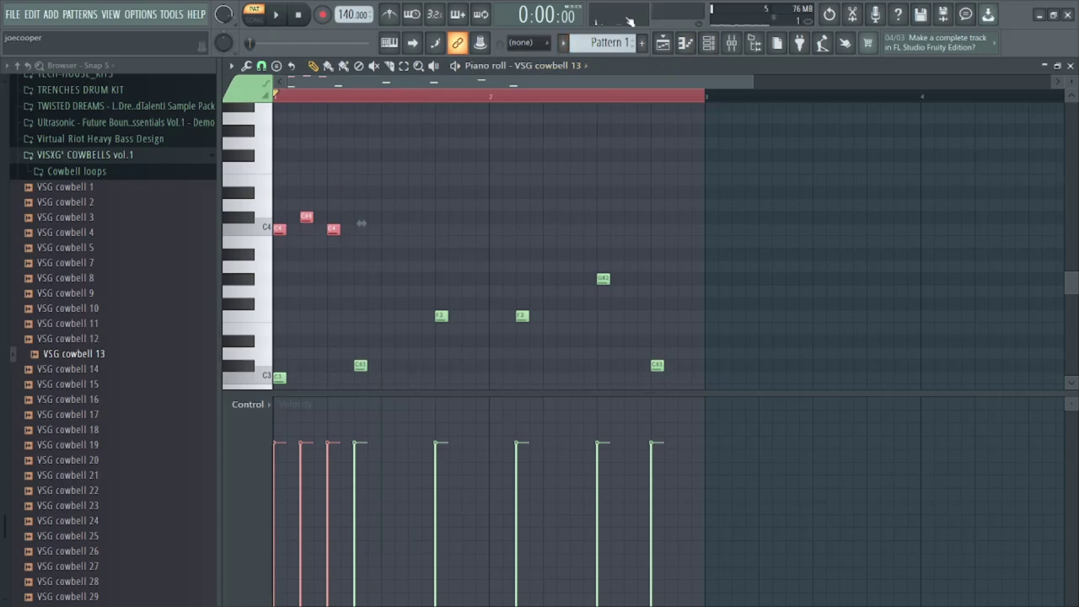
key(Delete)
Clone the VSG cowbell 13 channel and open the clone's piano roll
click(685, 43)
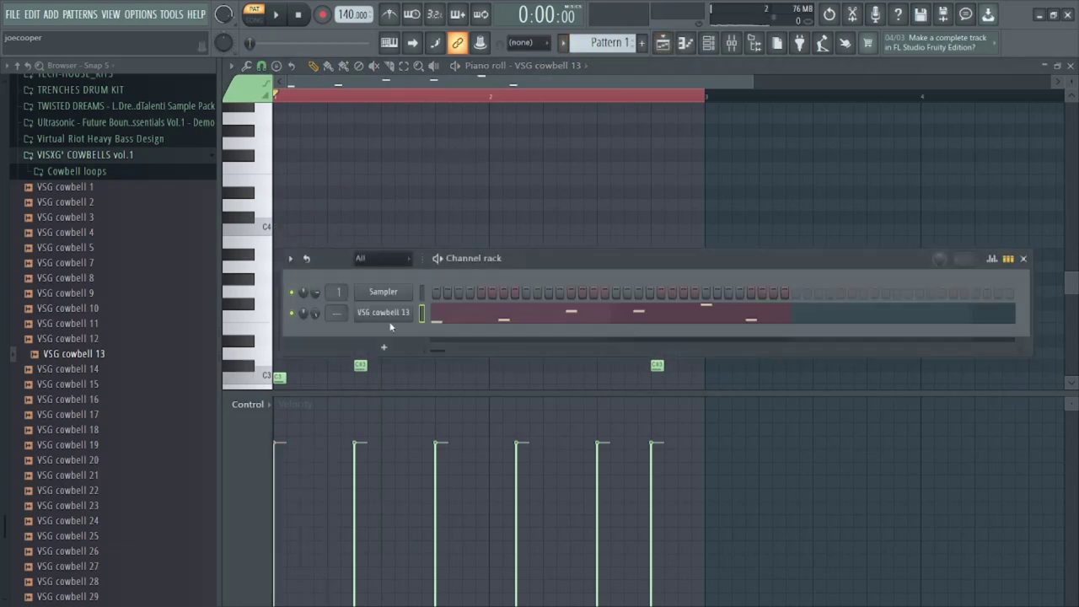
right_click(403, 312)
click(450, 440)
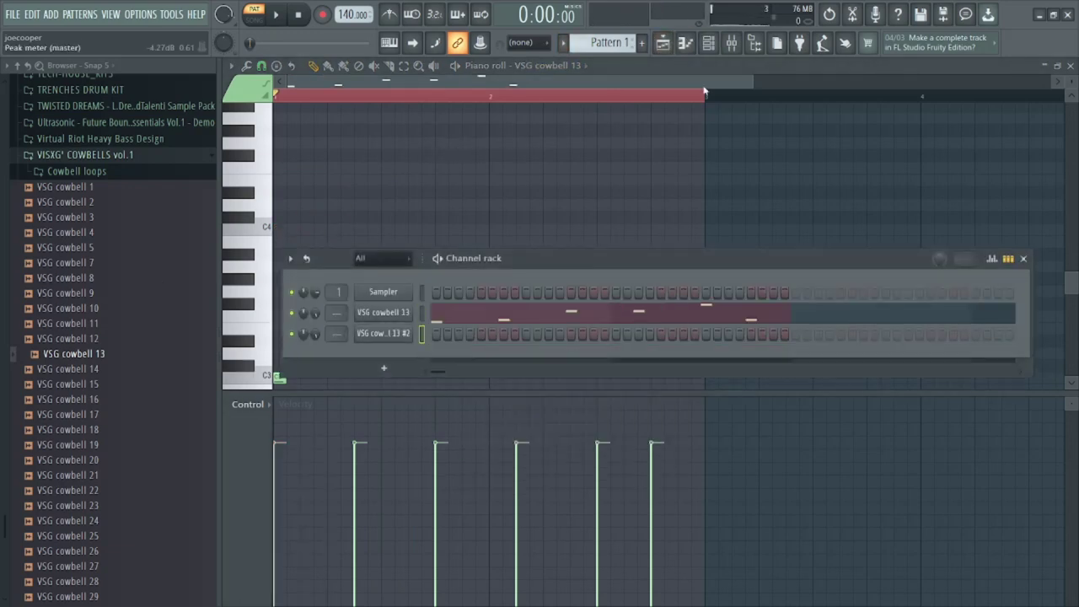
click(692, 41)
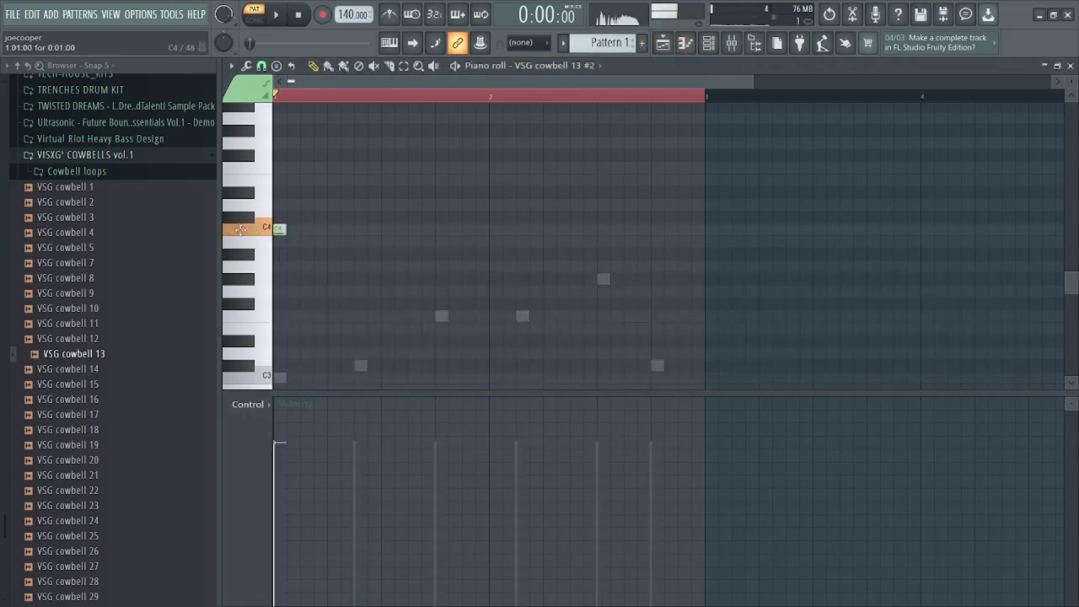
Draw a repeating C4, C#4, C4, C4 phrase at steps 1, 3, 5 and 13 of both bars, and raise it one octave
click(436, 228)
click(493, 228)
click(518, 218)
click(544, 229)
click(655, 228)
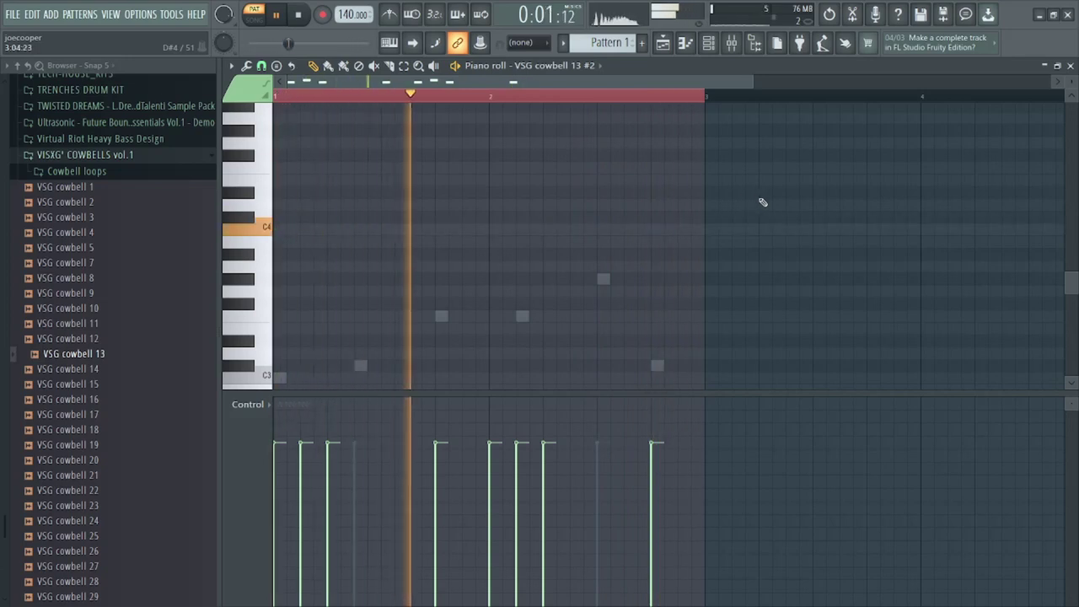
scroll(707, 204, up, 2)
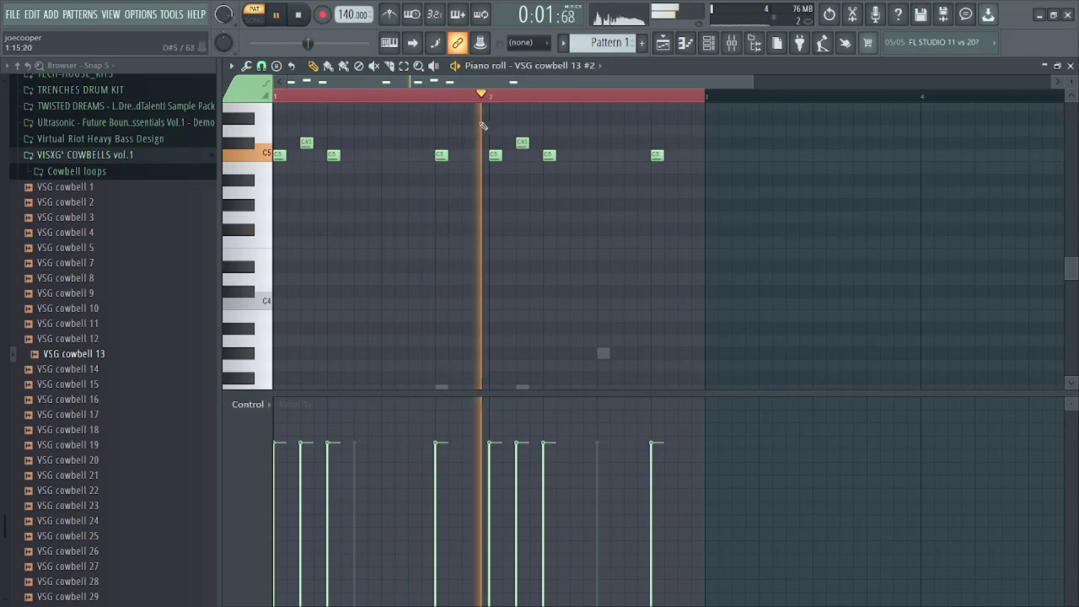
Add softer C5 notes at steps 9 and 11 of bar 1 and steps 9, 11 and 12 of bar 2, varying their velocities
click(385, 155)
click(412, 155)
drag(373, 506, 424, 495)
drag(371, 145, 596, 157)
click(646, 163)
click(643, 155)
drag(655, 564, 641, 539)
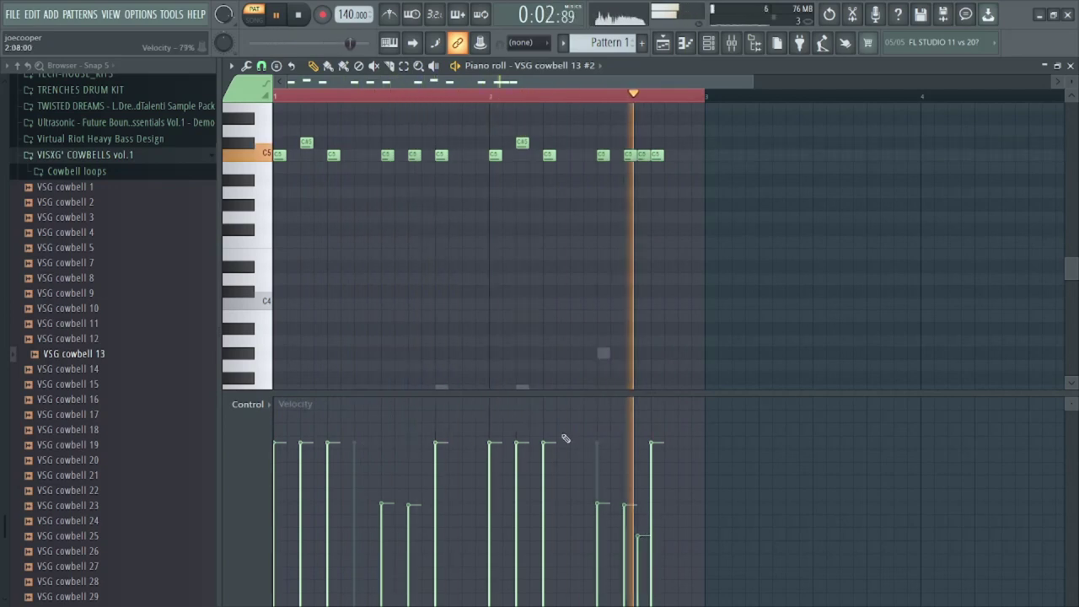
drag(408, 504, 409, 483)
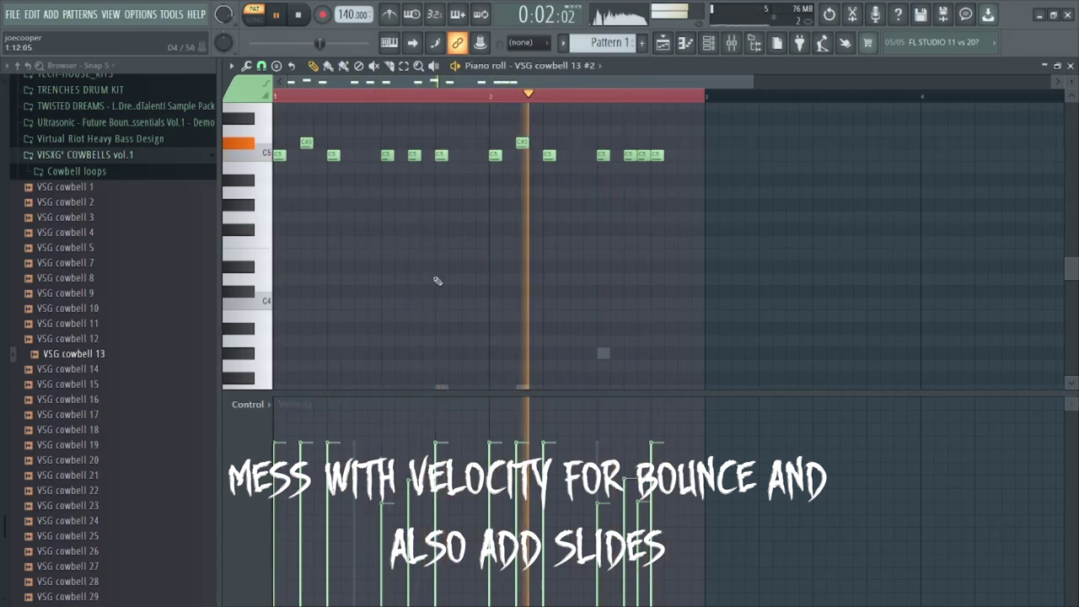
Add C#5 slide notes at step 15 of bars 1 and 2, and raise their velocities to the maximum
scroll(520, 241, up, 3)
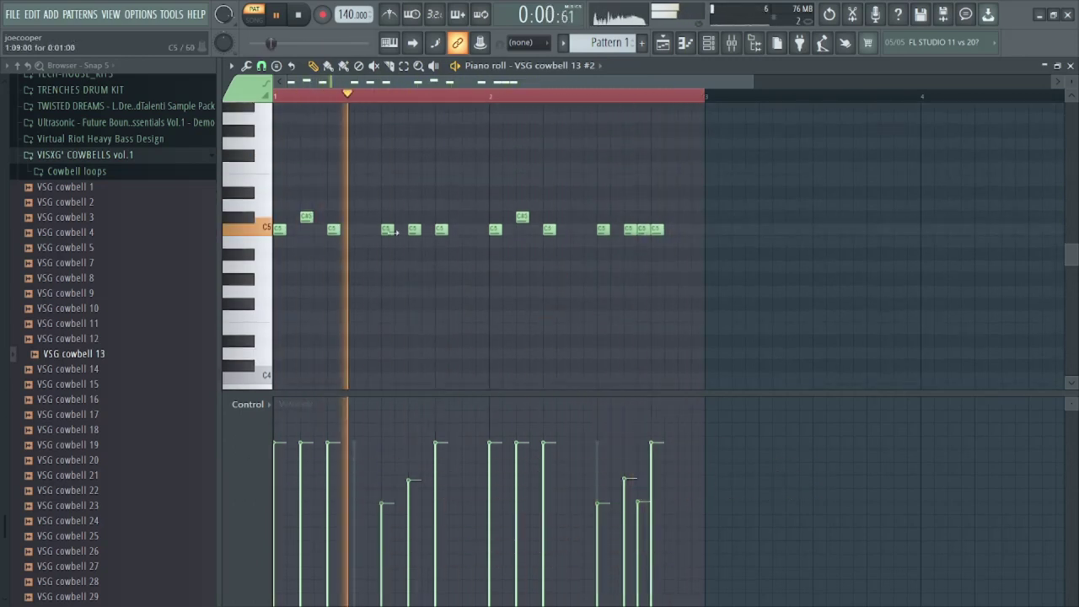
key(space)
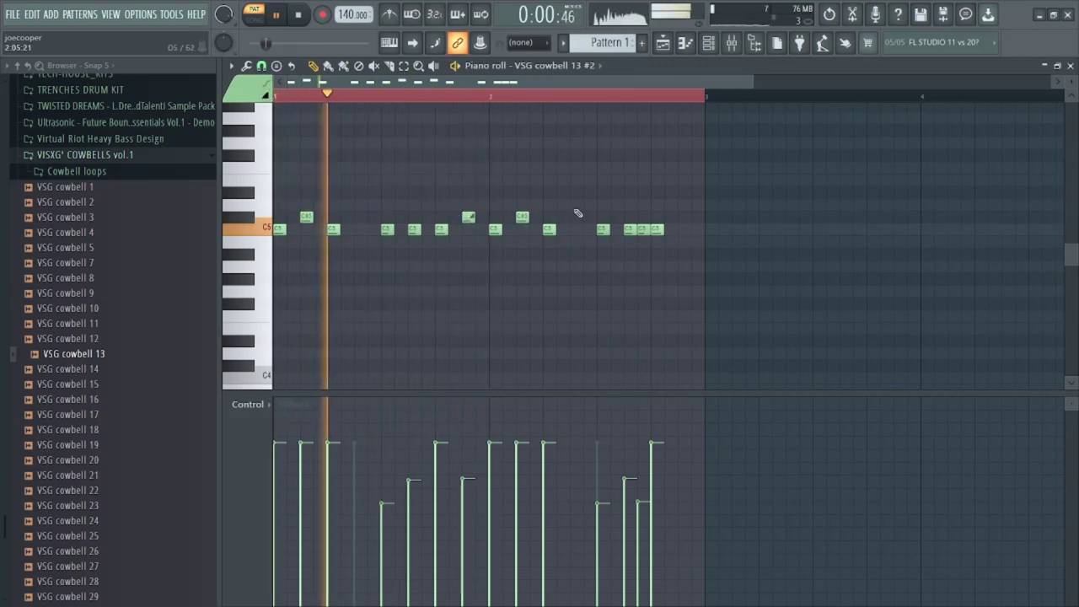
click(683, 217)
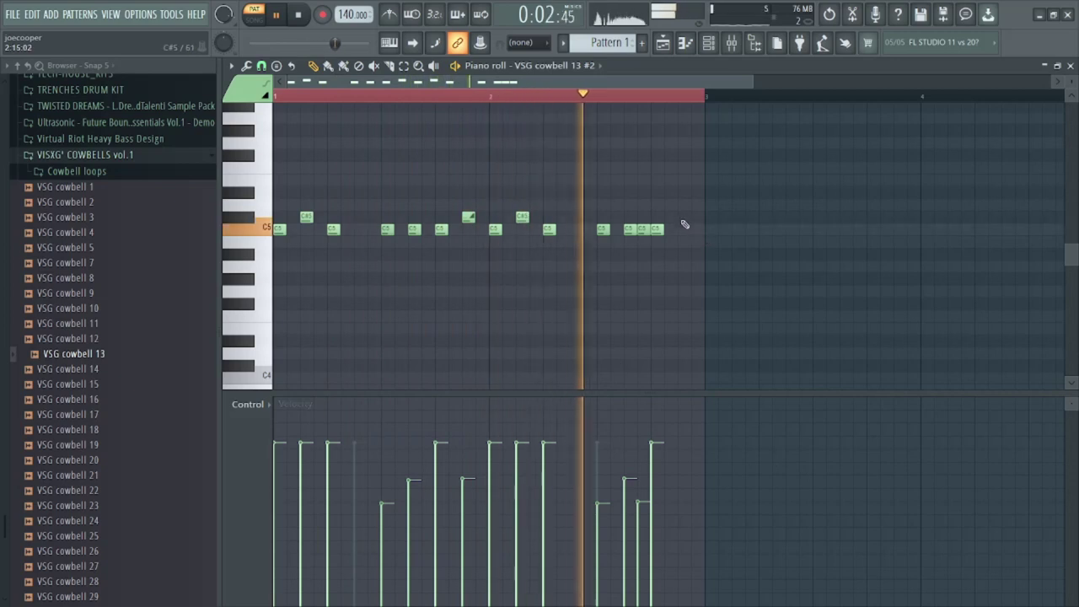
click(697, 419)
click(462, 398)
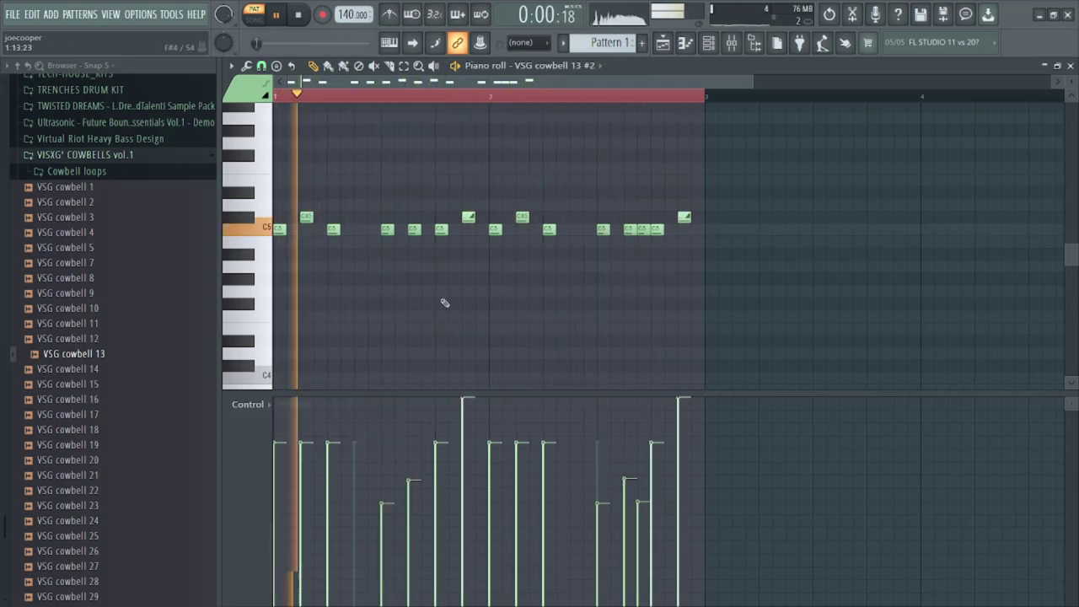
Add C5 slide notes at step 7 of both bars and audition the loop
key(space)
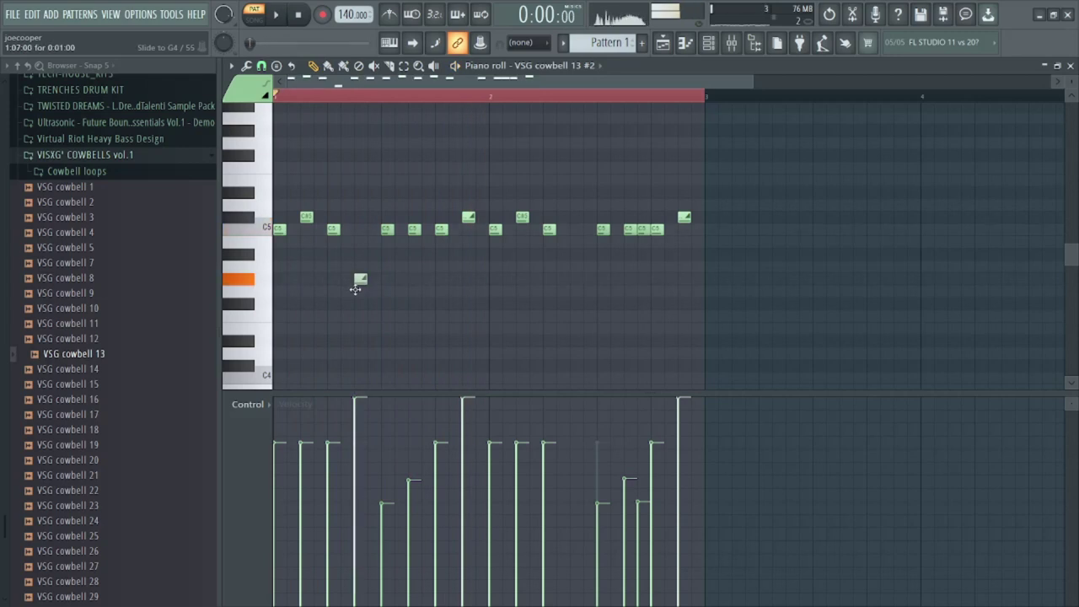
key(space)
click(577, 229)
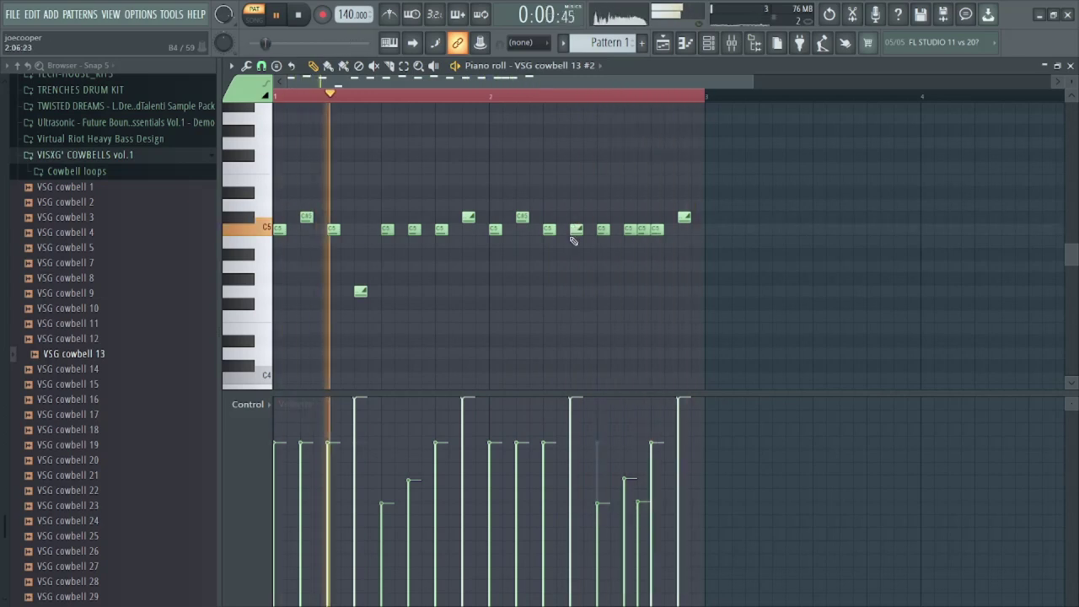
right_click(360, 292)
click(361, 230)
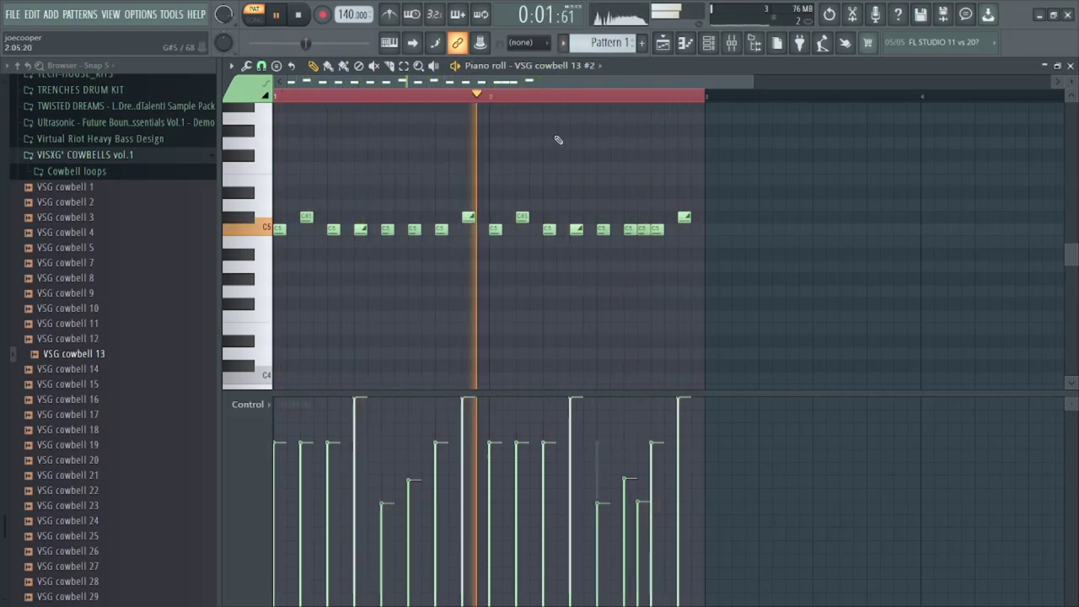
key(space)
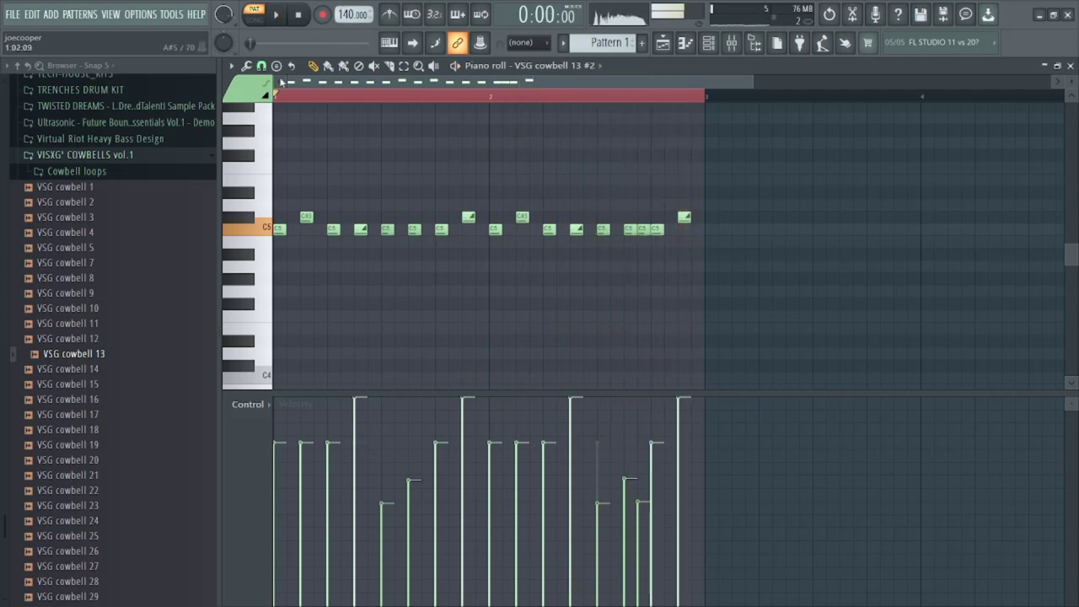
Raise the project tempo to 200 BPM, auditioning the cowbell loop while it speeds up
scroll(352, 14, up, 1)
scroll(352, 15, up, 7)
key(space)
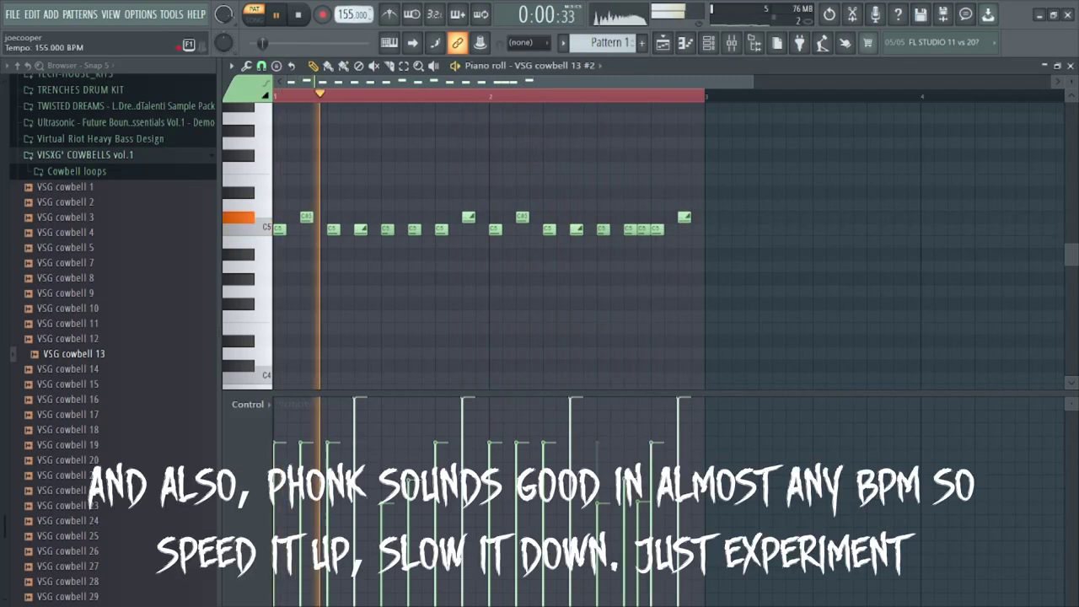
scroll(353, 14, up, 9)
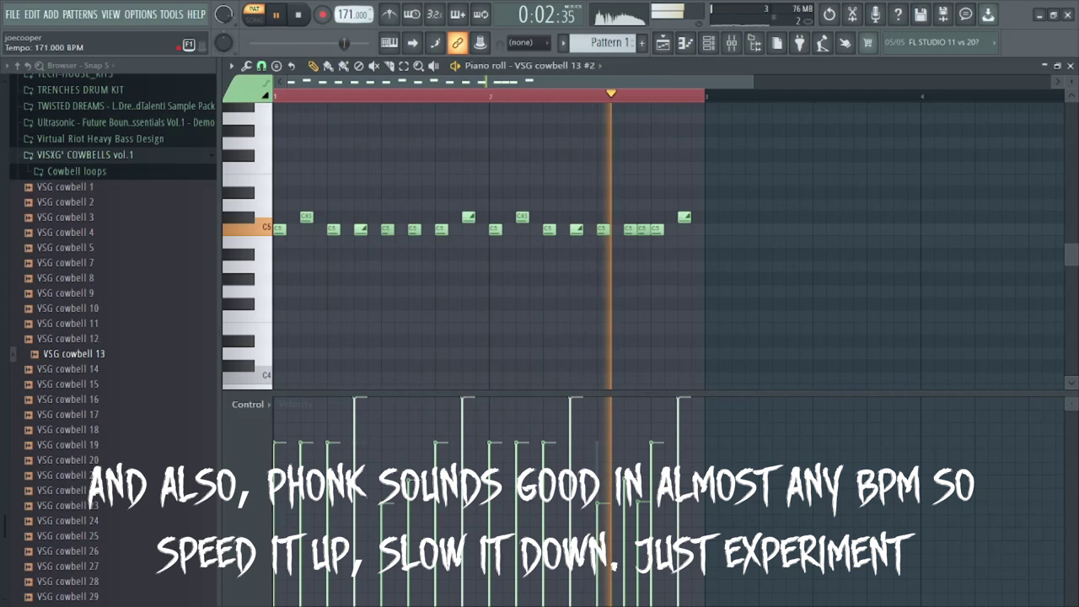
scroll(352, 14, up, 19)
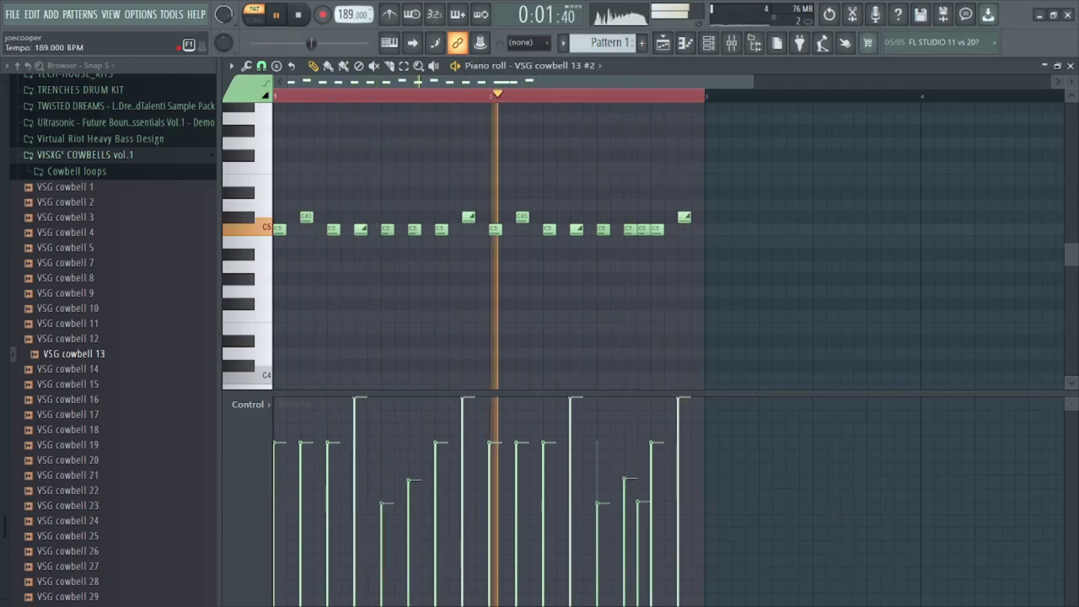
scroll(352, 14, up, 10)
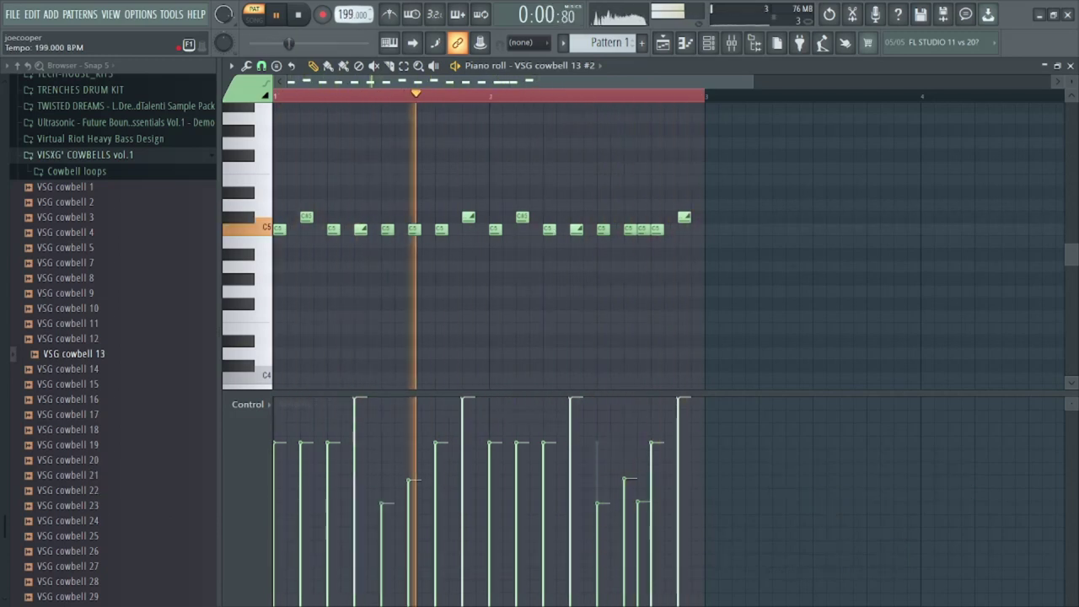
Route both VSG cowbell 13 channels to mixer insert 1 and check their routing in the channel rack
key(F6)
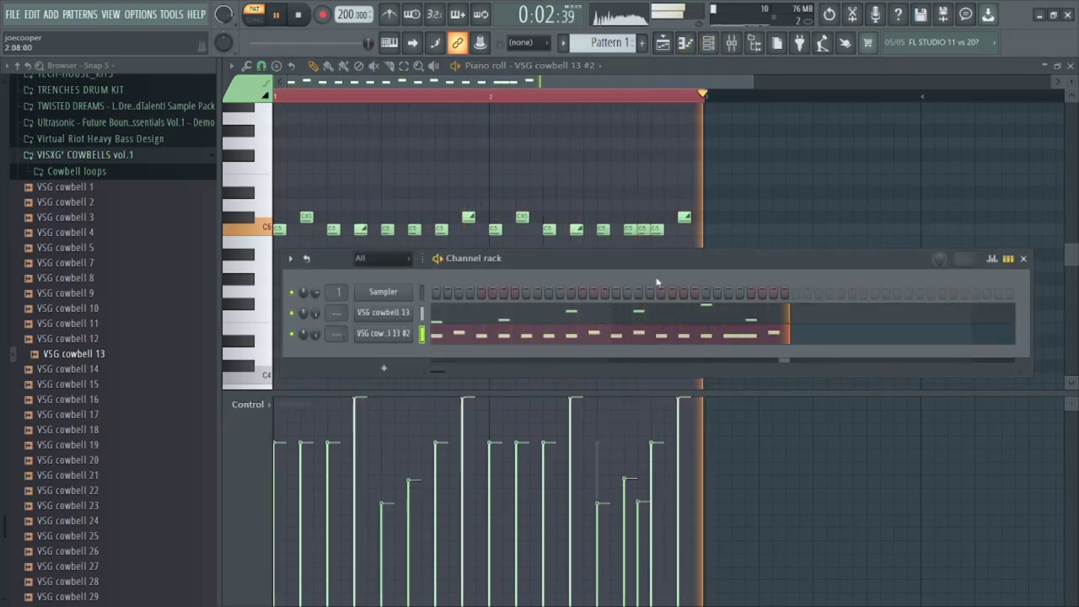
key(F6)
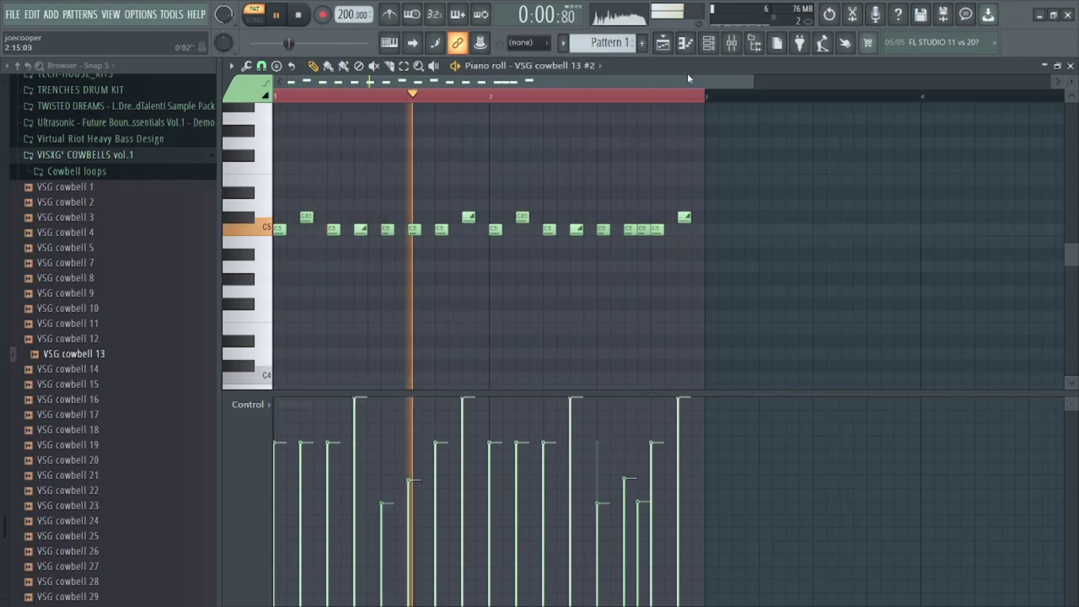
key(space)
click(731, 42)
right_click(335, 200)
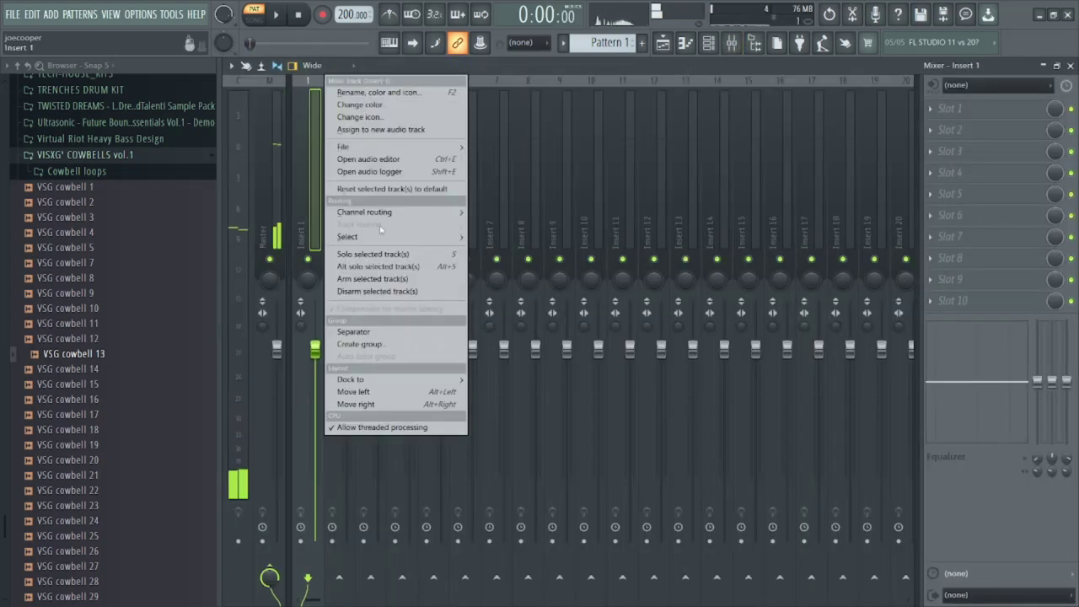
click(531, 215)
key(space)
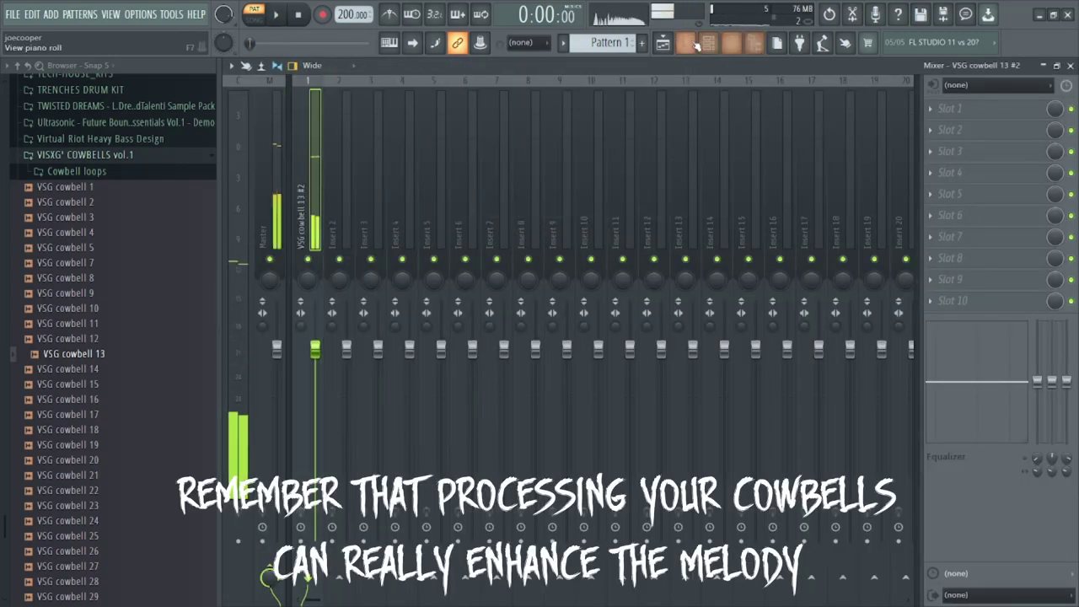
click(697, 45)
click(710, 43)
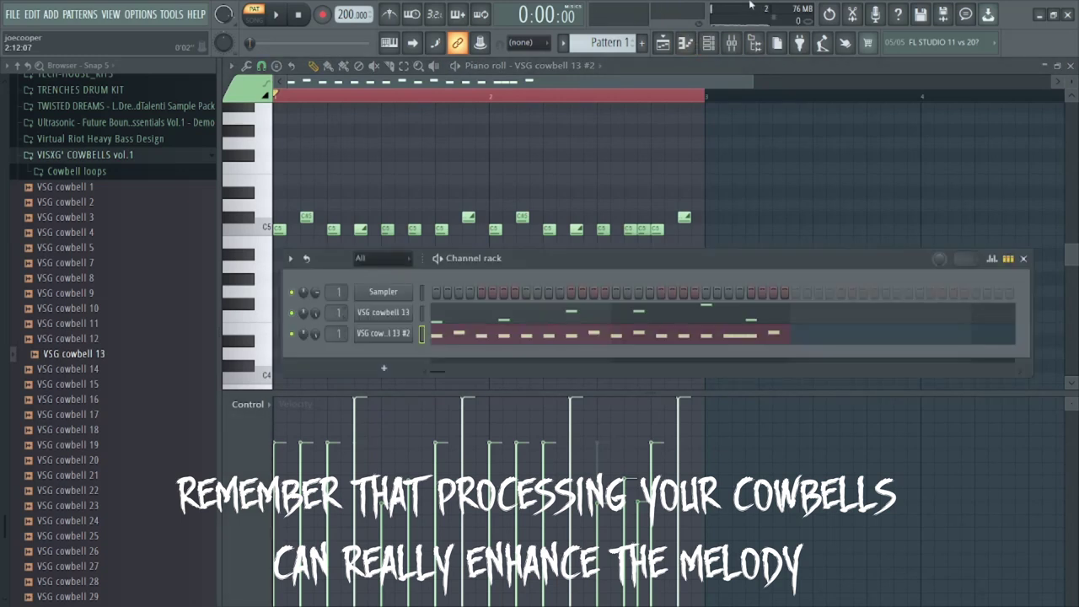
During playback, load Faturator in the first effect slot of the cowbell mixer track and set its fuzz to 0%
click(731, 42)
key(space)
click(995, 108)
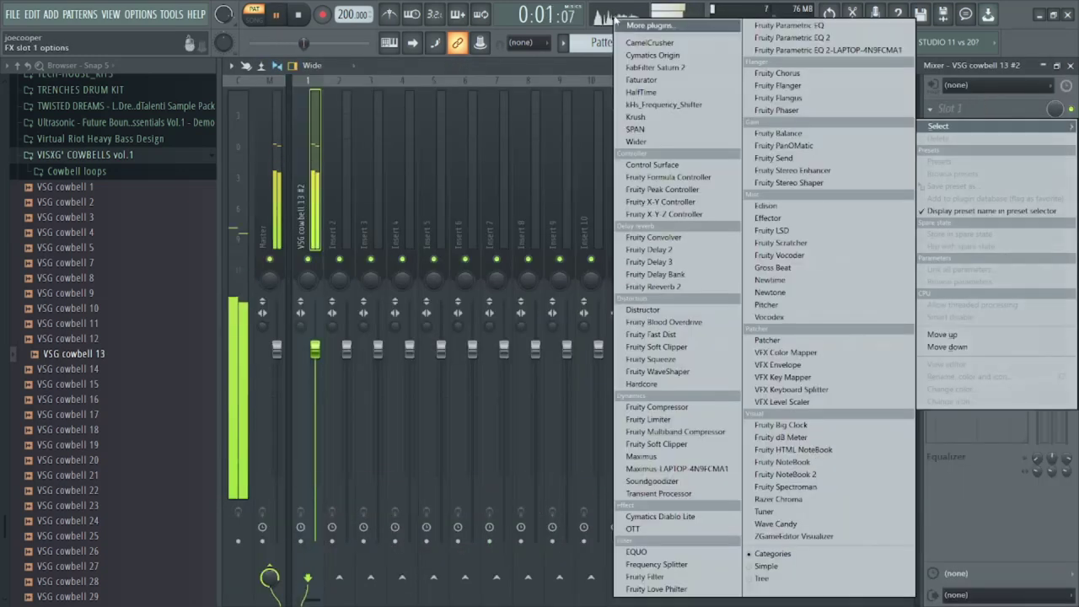
click(670, 81)
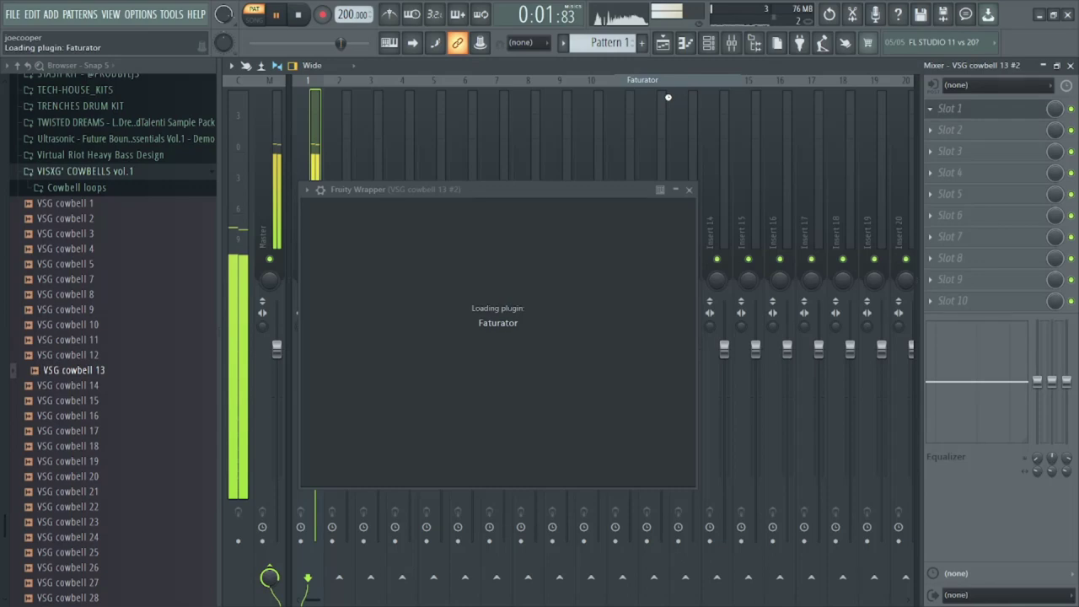
drag(529, 295, 513, 313)
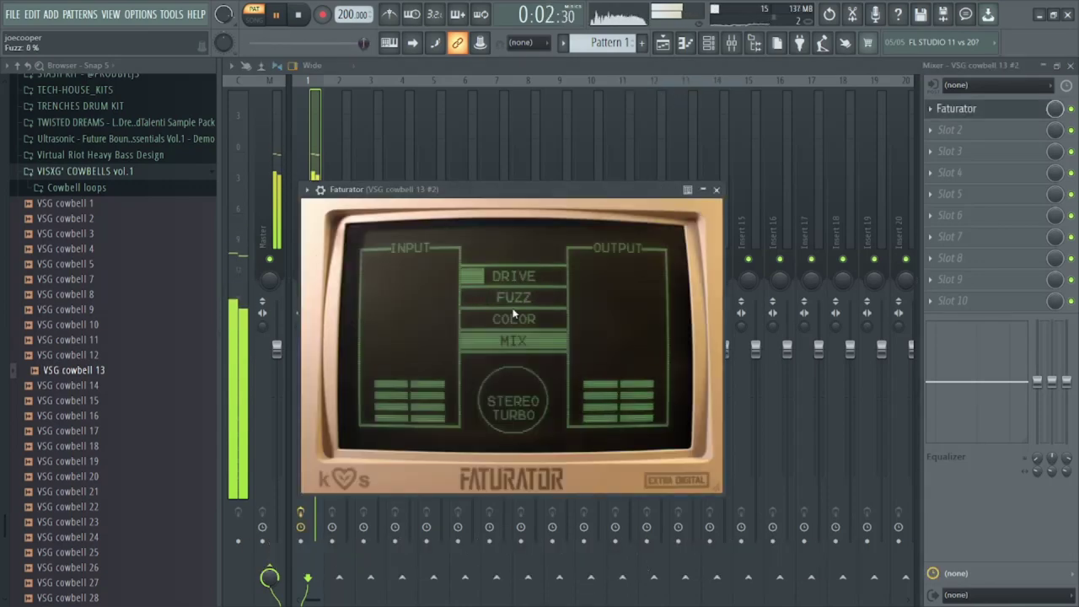
Load Fruity parametric EQ 2 in the second slot, cutting the lows, boosting the highs and raising band 5 by about 12.9 dB
click(997, 126)
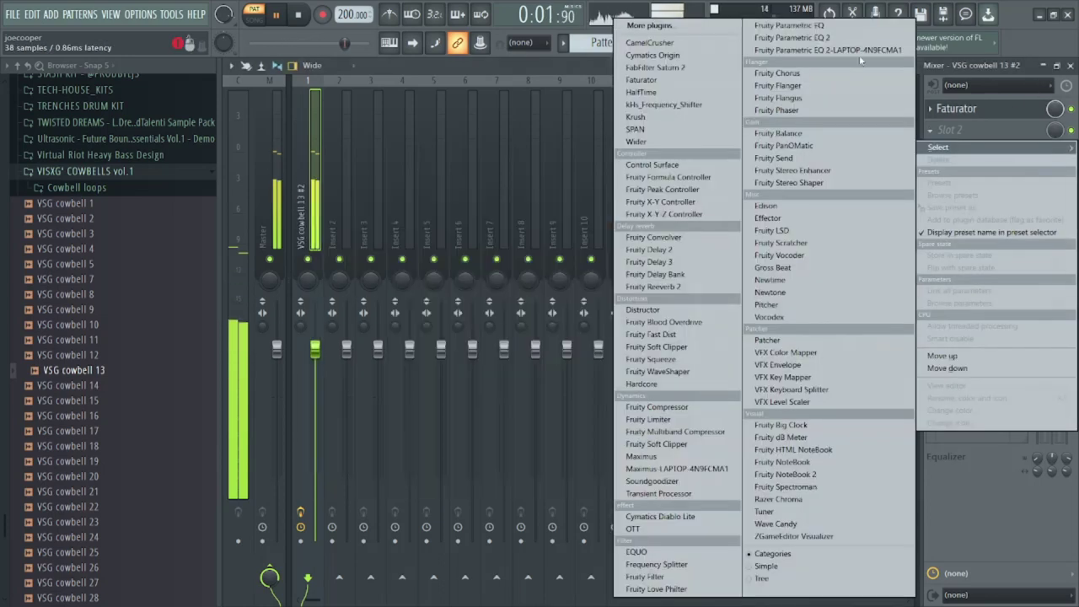
click(784, 39)
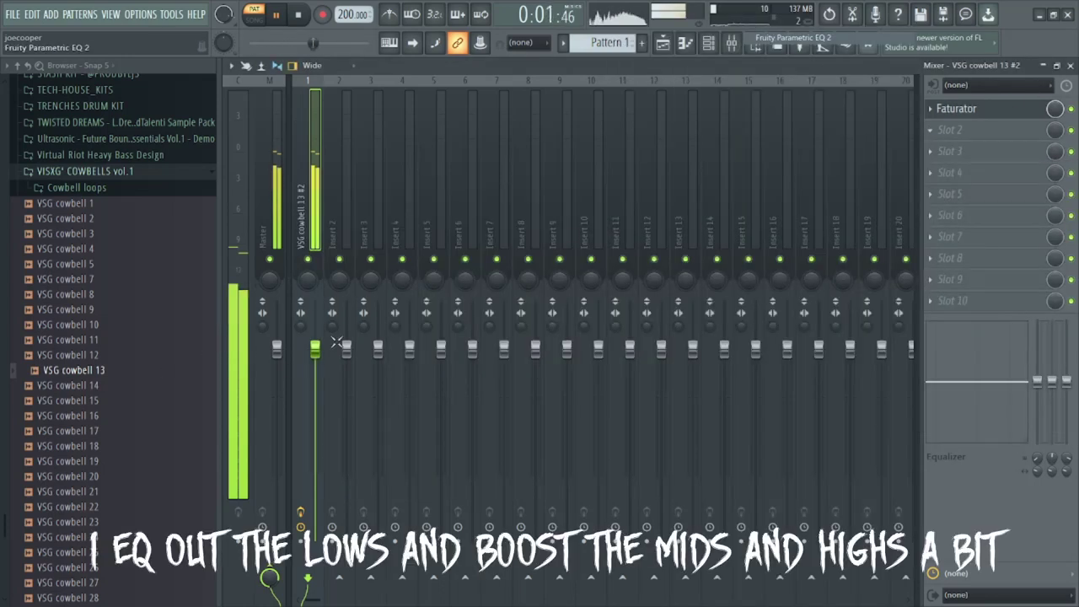
drag(538, 325, 529, 294)
drag(617, 326, 539, 269)
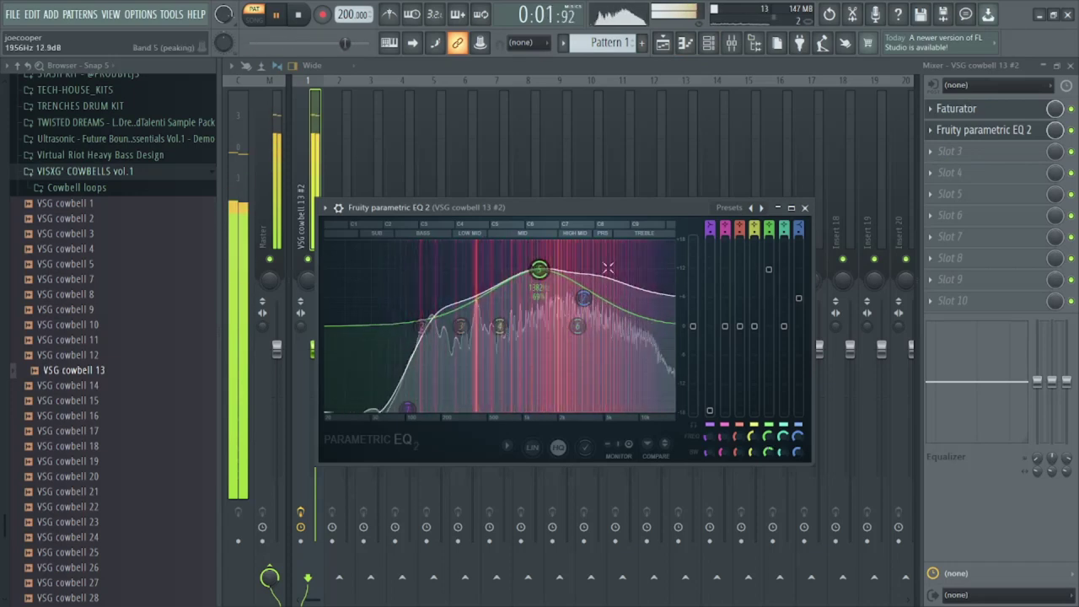
Replace the first cowbell channel's sample with VSG cowbell 39 and play the loop to hear it
click(708, 43)
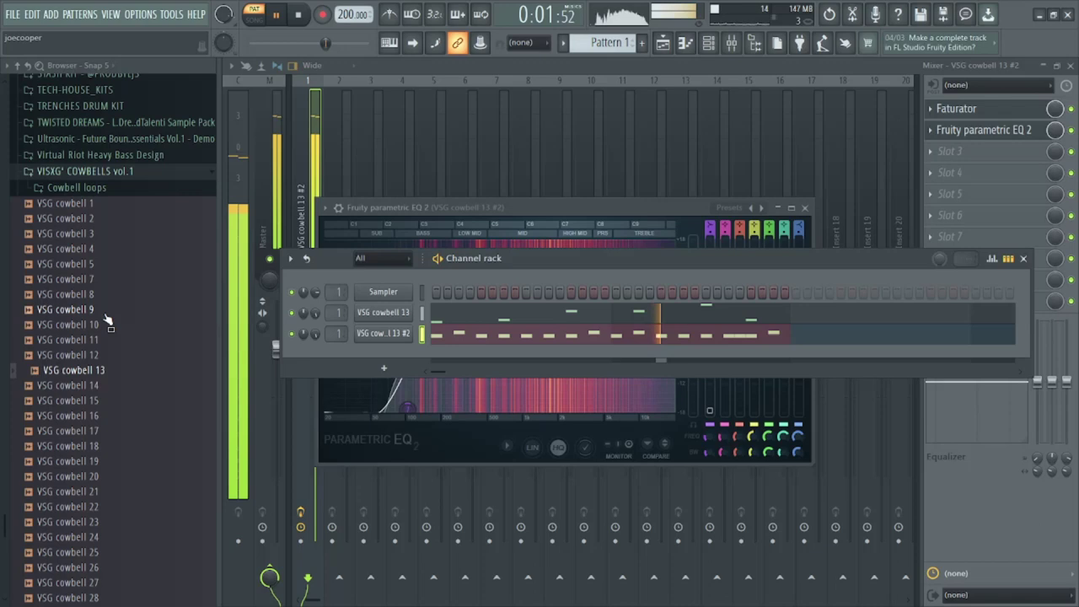
scroll(140, 341, down, 6)
key(space)
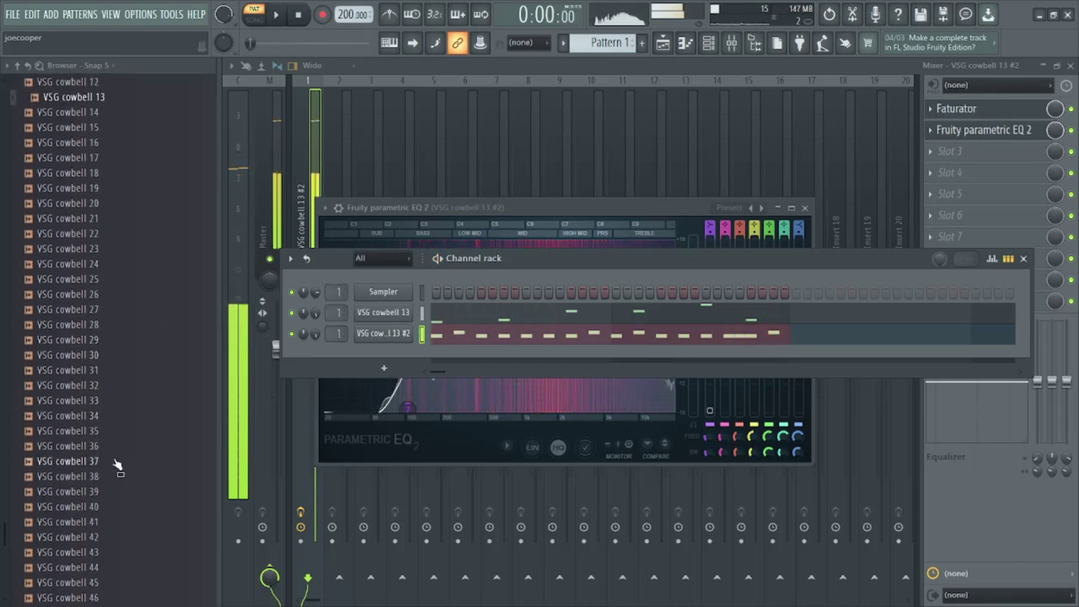
drag(385, 368, 384, 311)
key(space)
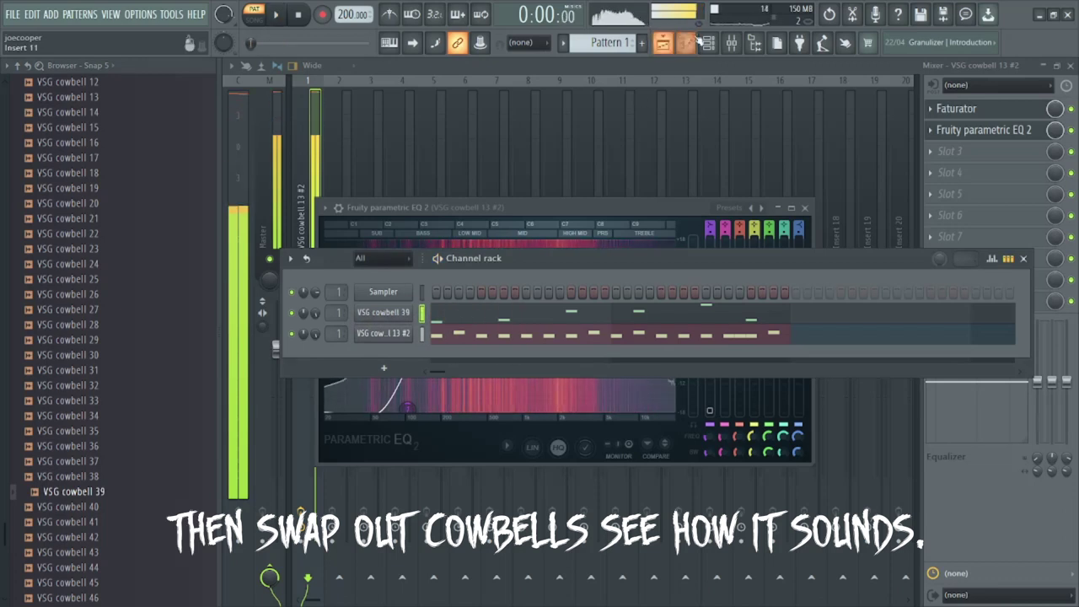
Repeat the VSG cowbell 39 melody across bars 3 and 4, adding a C5 note at the end of bar 4
click(693, 41)
scroll(622, 225, down, 3)
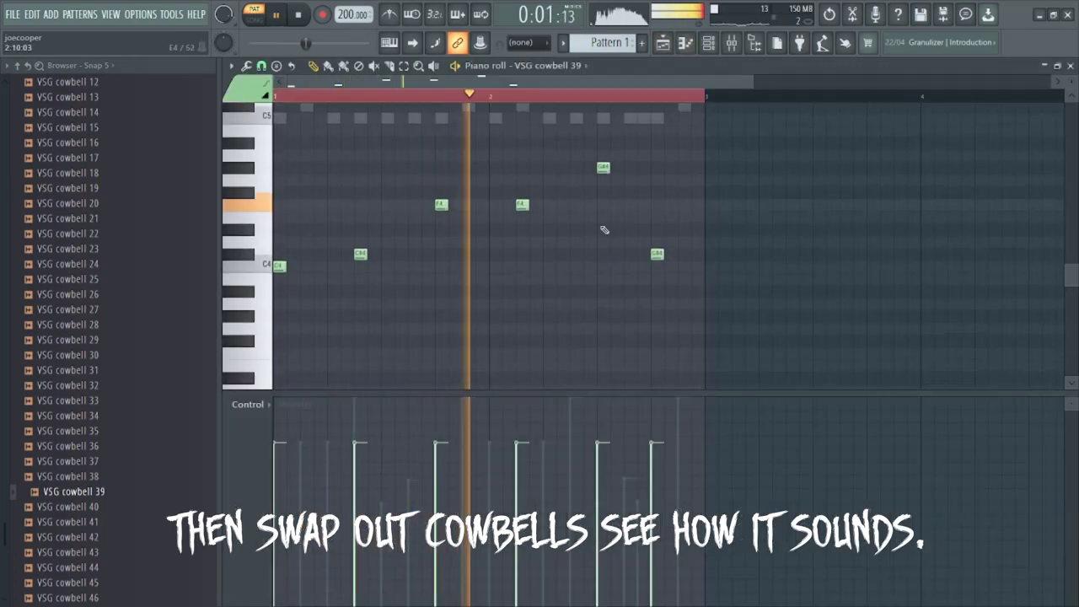
click(723, 44)
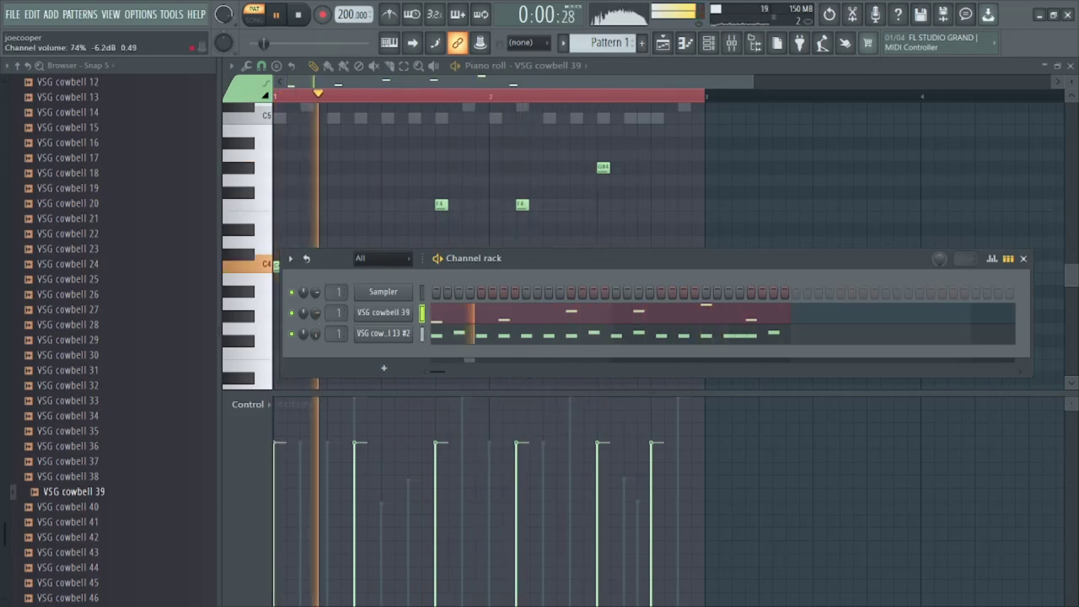
key(F6)
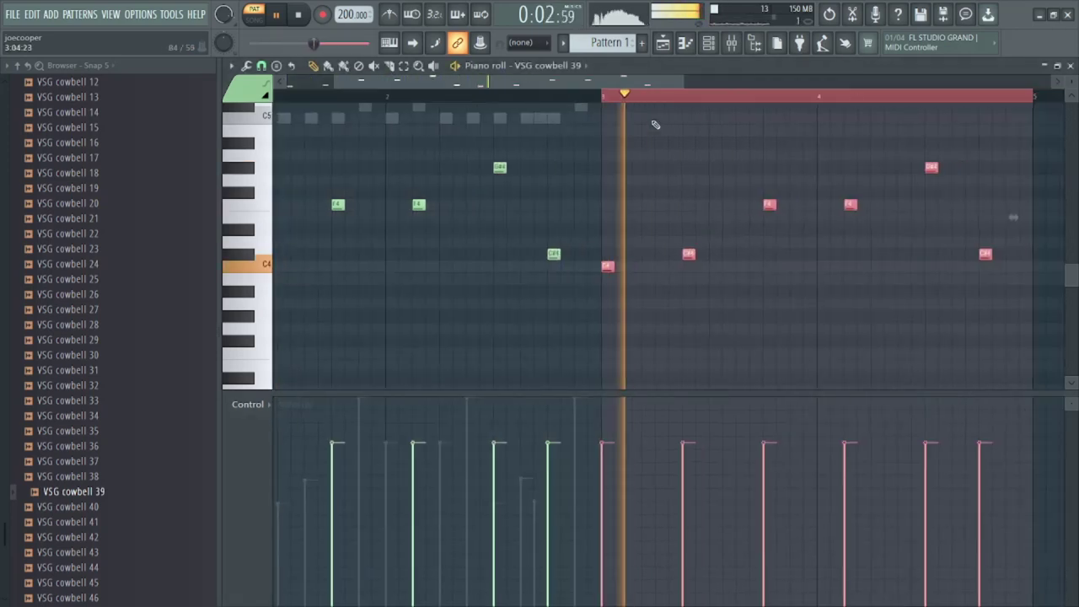
scroll(656, 143, down, 3)
scroll(725, 134, down, 2)
scroll(724, 134, up, 4)
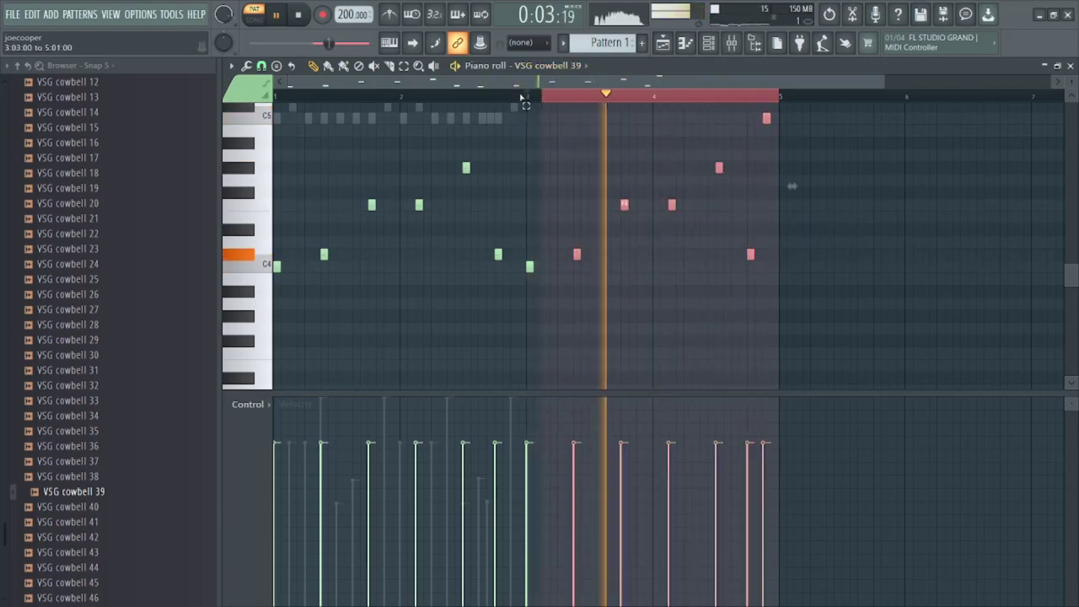
key(ctrl+a)
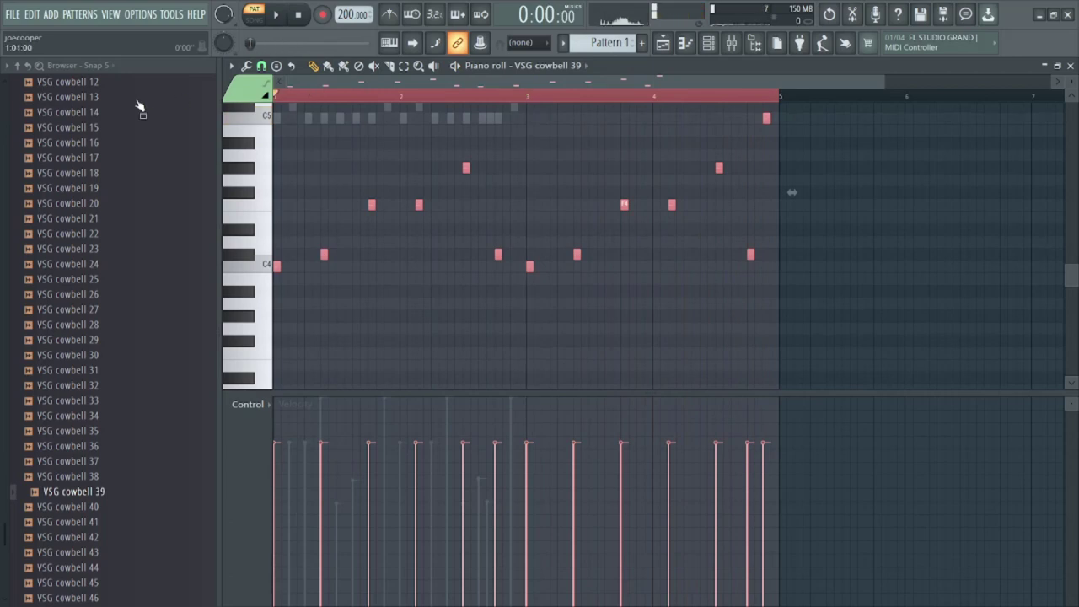
Duplicate all VSG cowbell 13 #2 notes into bars 3 and 4
click(573, 68)
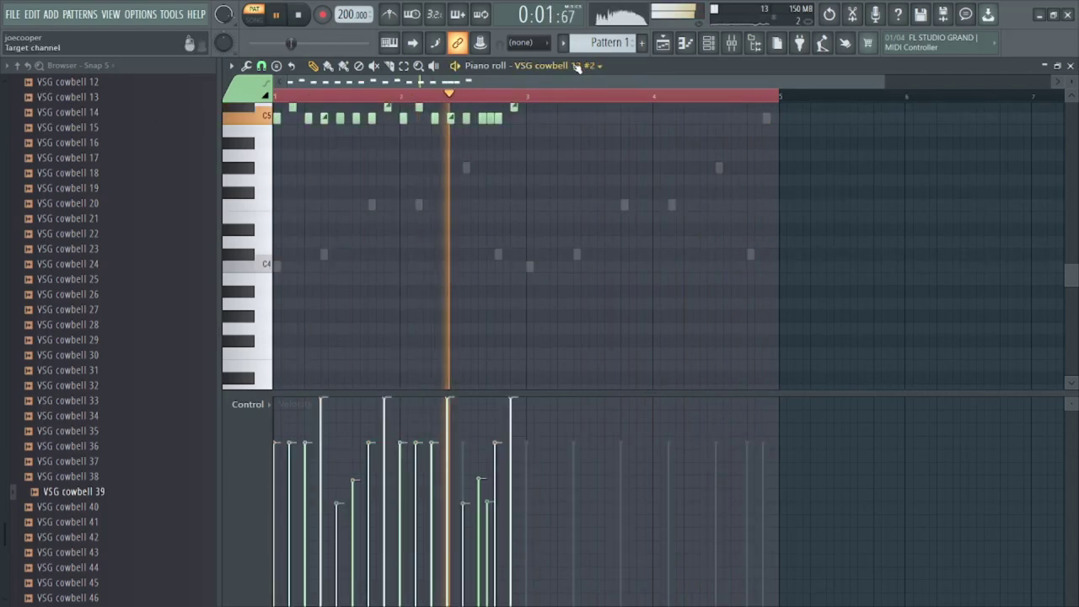
key(ctrl+a)
key(space)
key(ctrl+b)
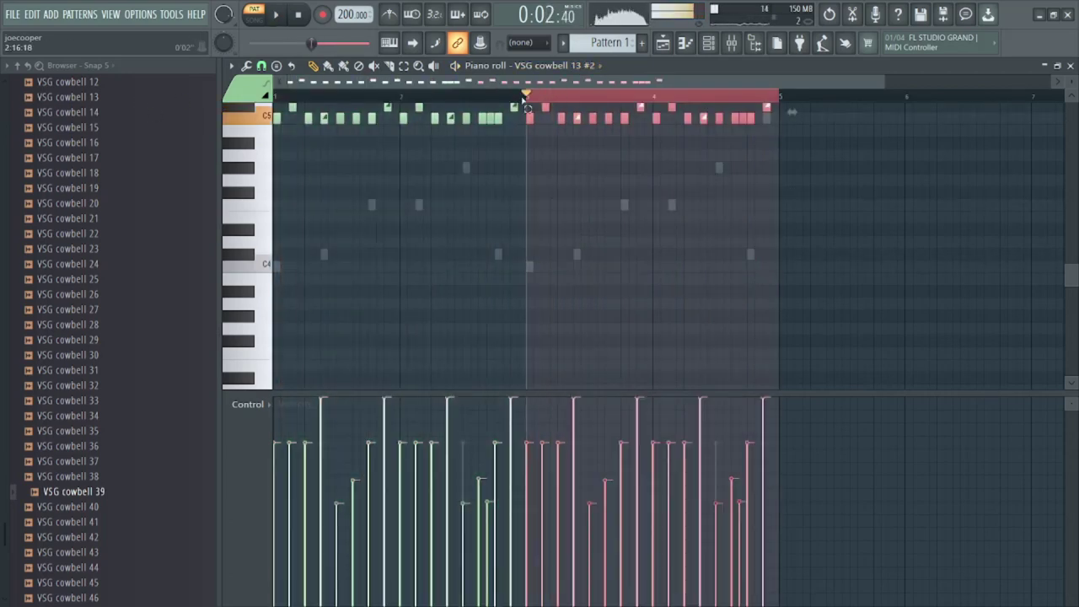
key(ctrl+a)
Add slide notes to VSG cowbell 39 at F4 in bars 1 and 3 and C#4 in bars 2 and 4, at 78% velocity
scroll(547, 67, up, 1)
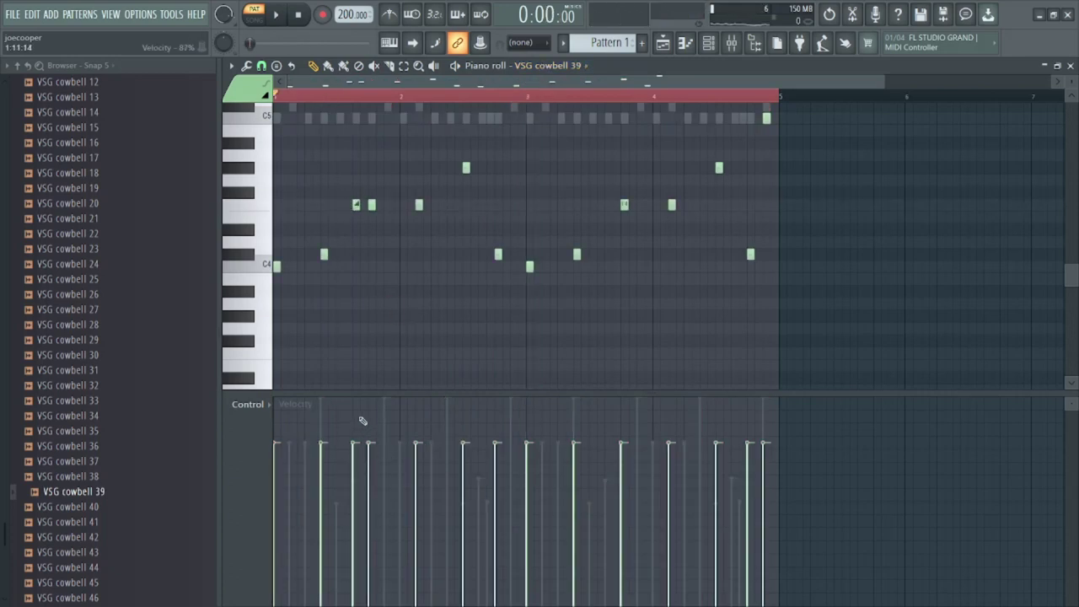
click(612, 204)
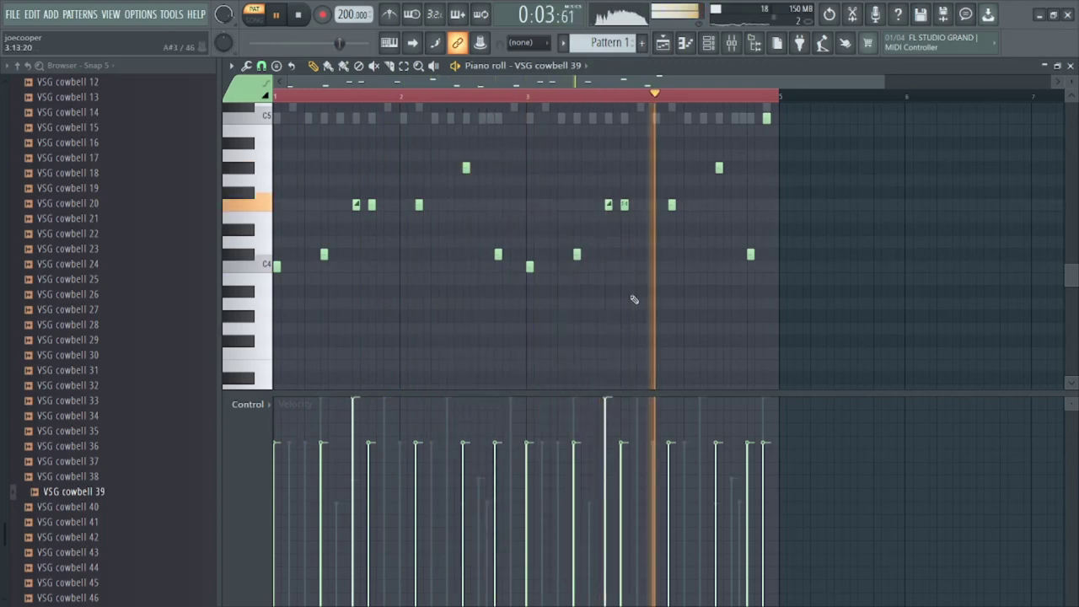
click(605, 443)
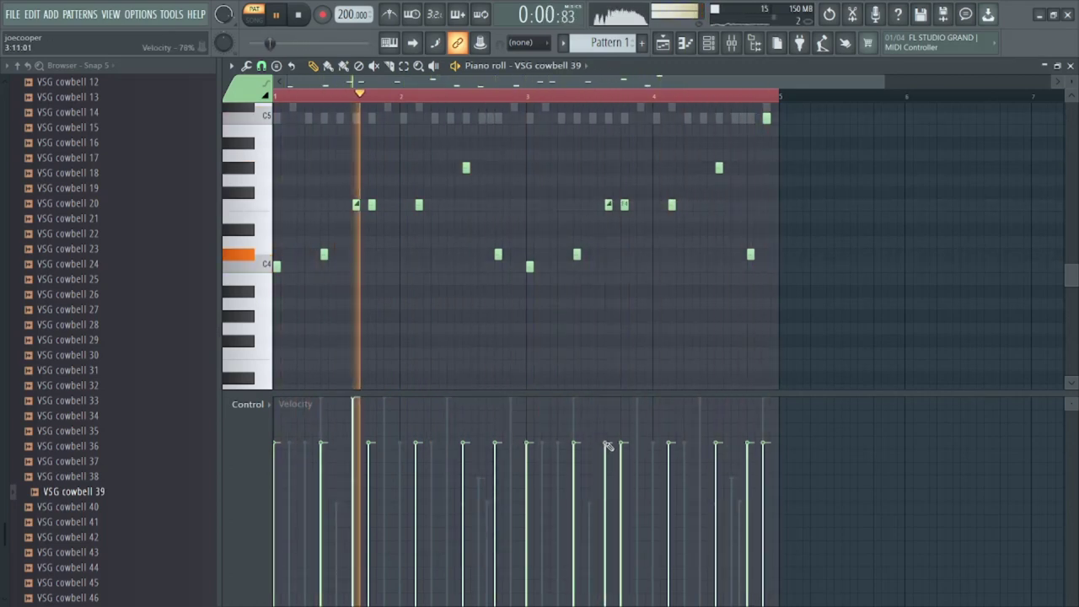
click(352, 443)
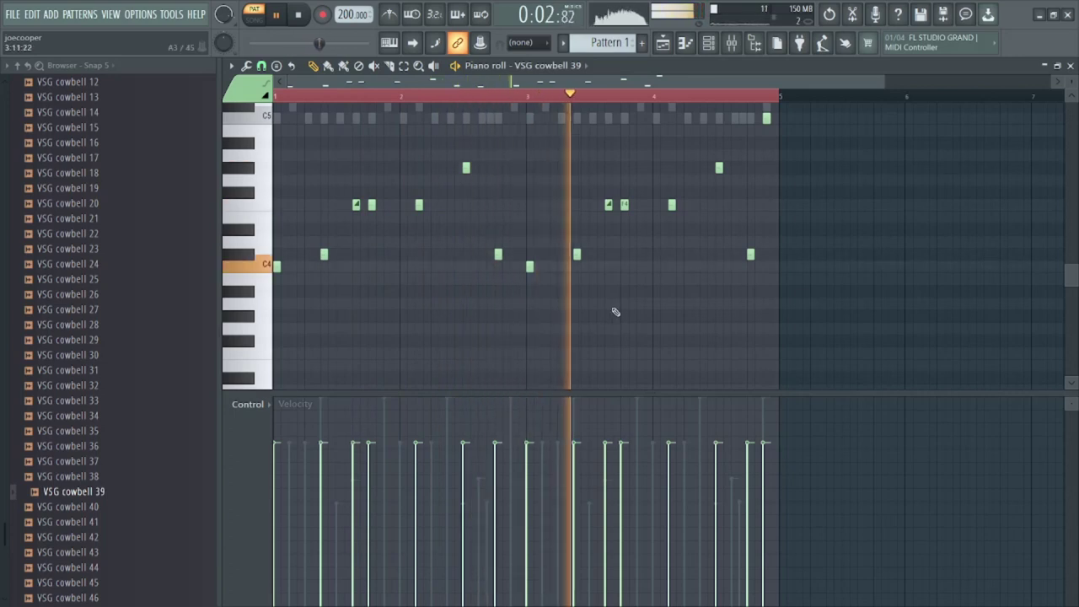
click(481, 255)
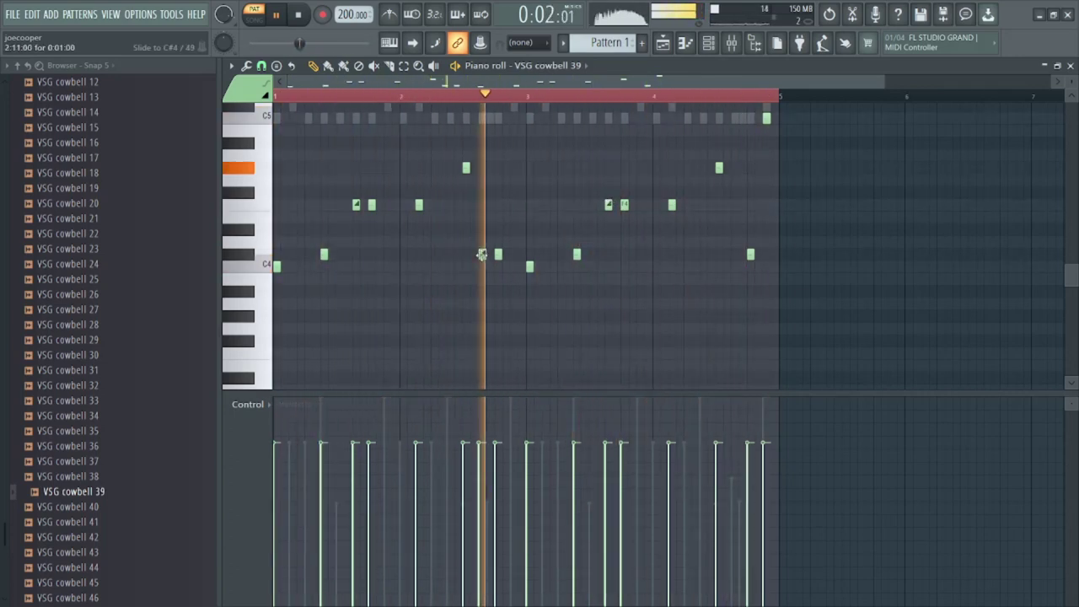
click(735, 254)
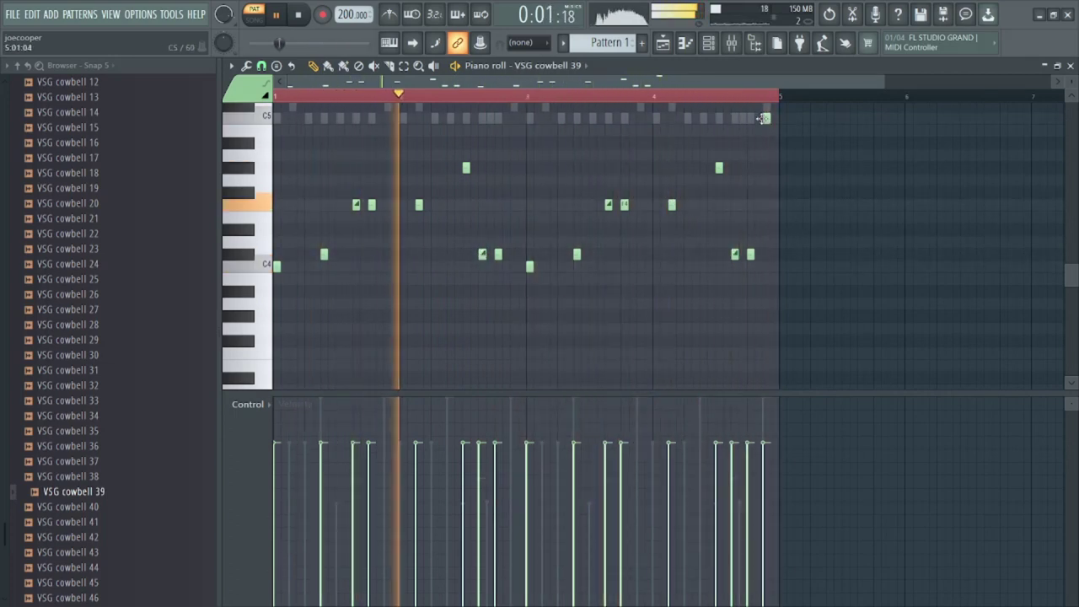
Try a much shorter final C5 note at full velocity at the end of bar 4
drag(771, 469, 765, 399)
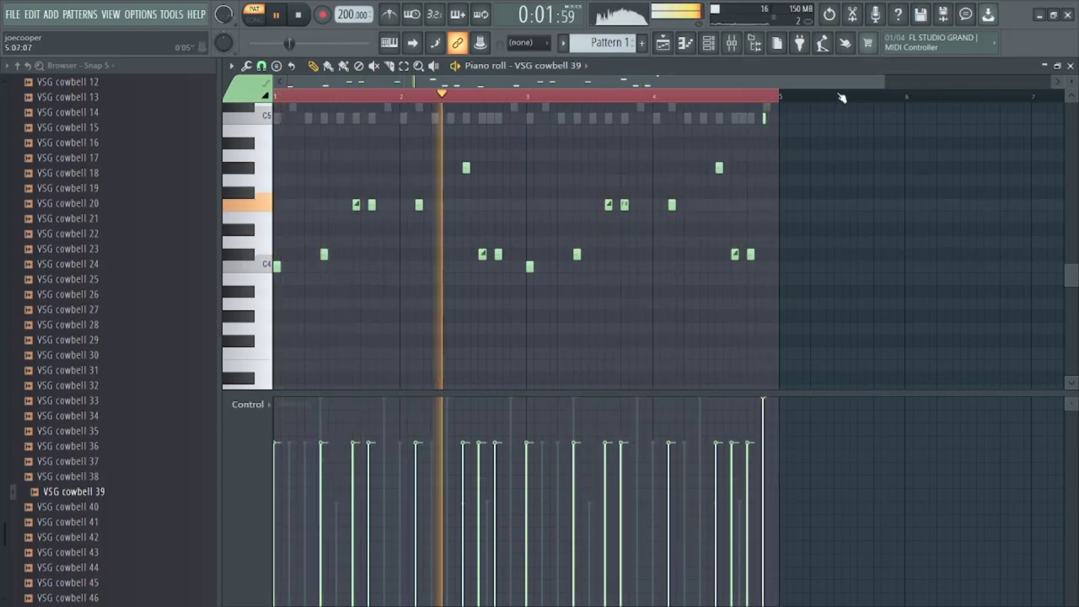
mouse_move(761, 118)
mouse_down()
mouse_move(768, 126)
mouse_move(760, 114)
mouse_up()
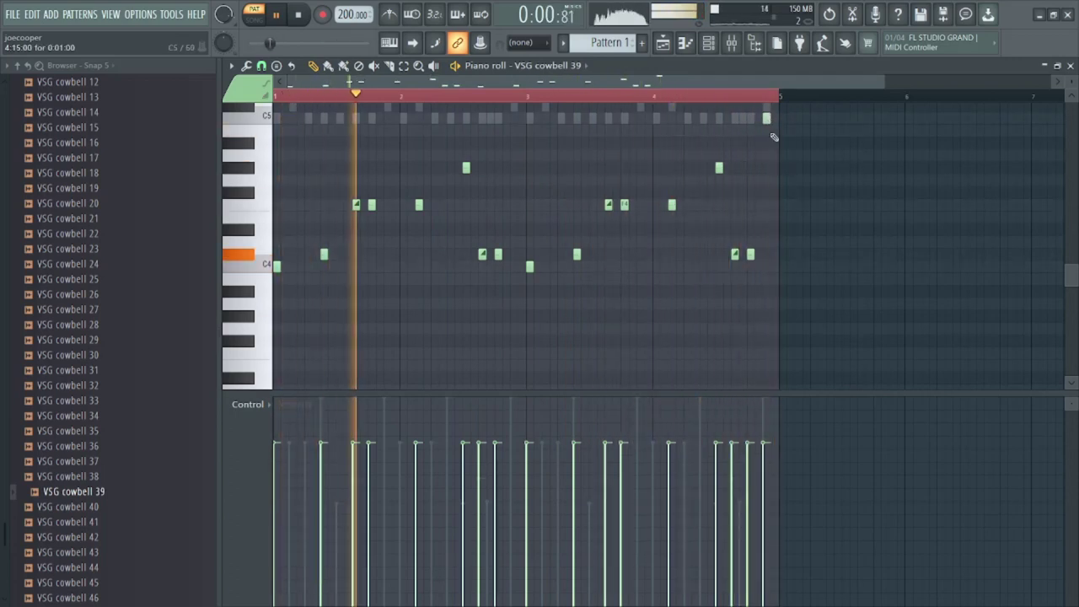
scroll(807, 238, up, 3)
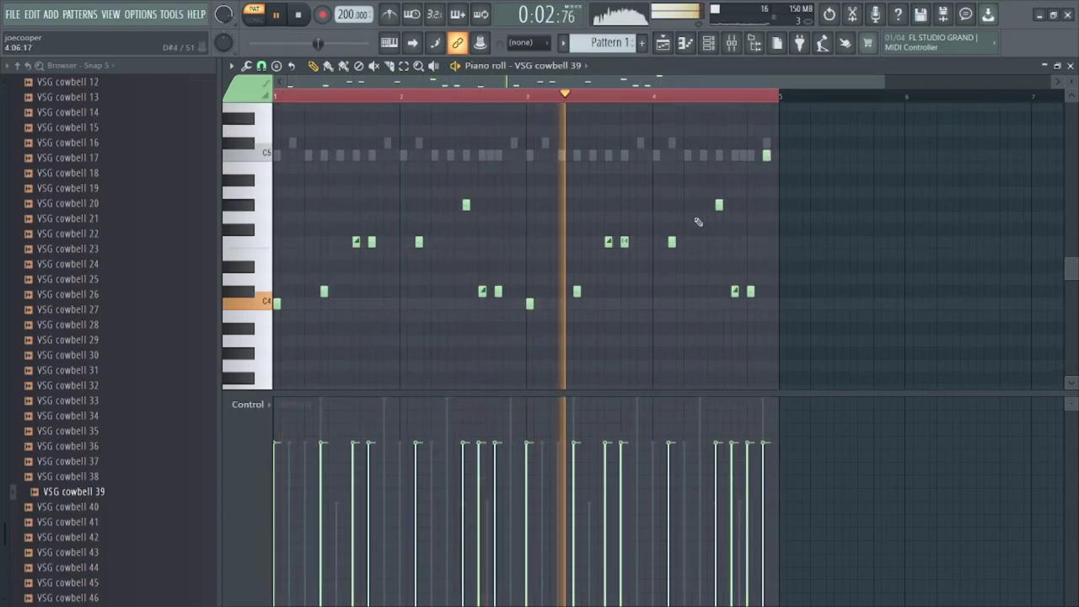
Route VSG cowbell 13 #2 to mixer insert 2 and send that insert only to insert 1
click(703, 42)
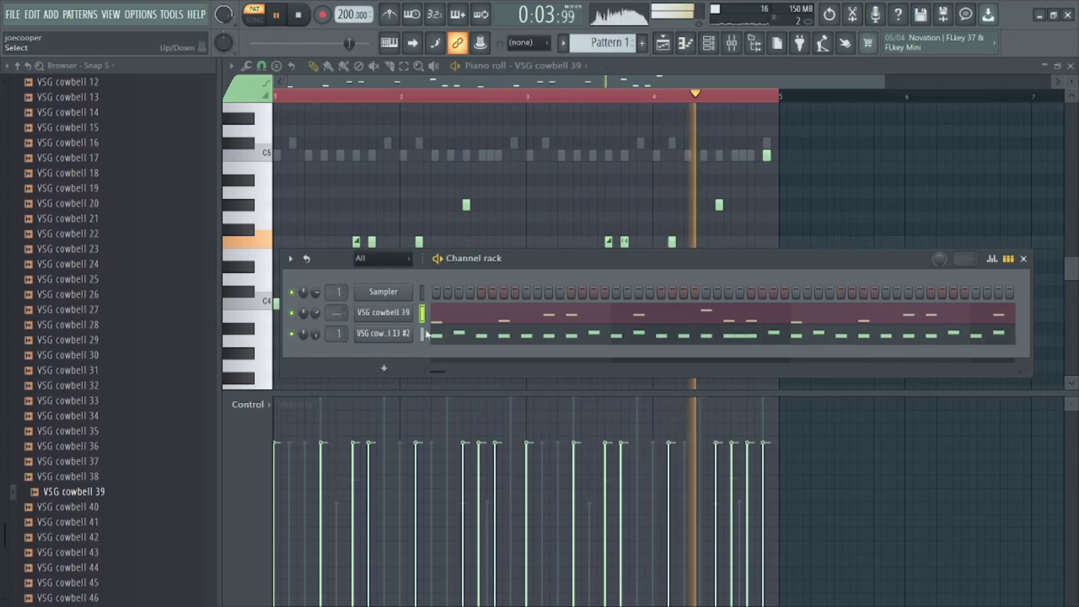
key(F9)
right_click(347, 80)
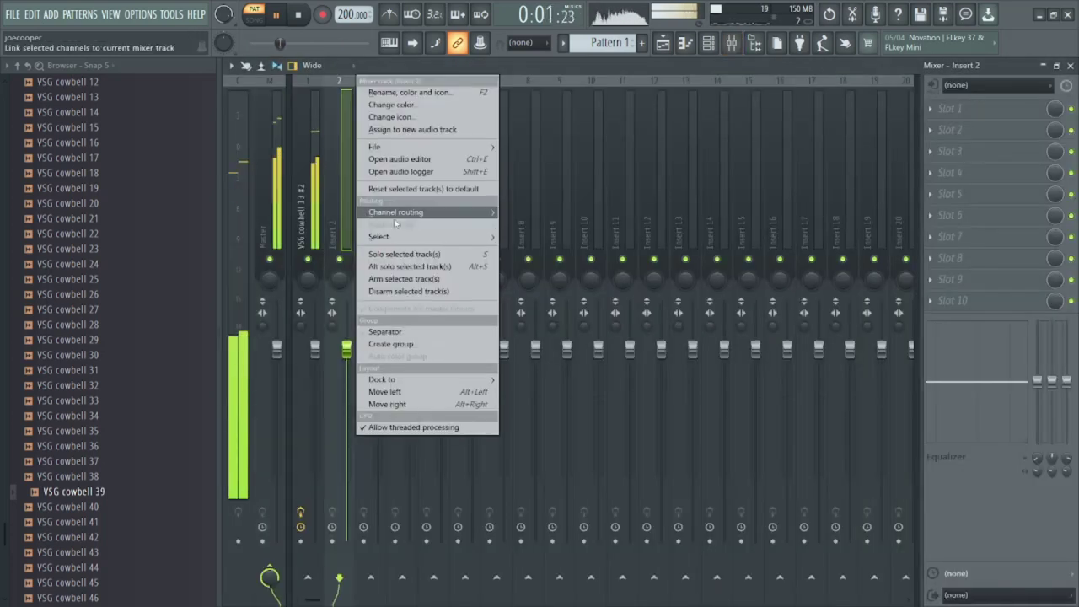
mouse_move(469, 212)
click(556, 211)
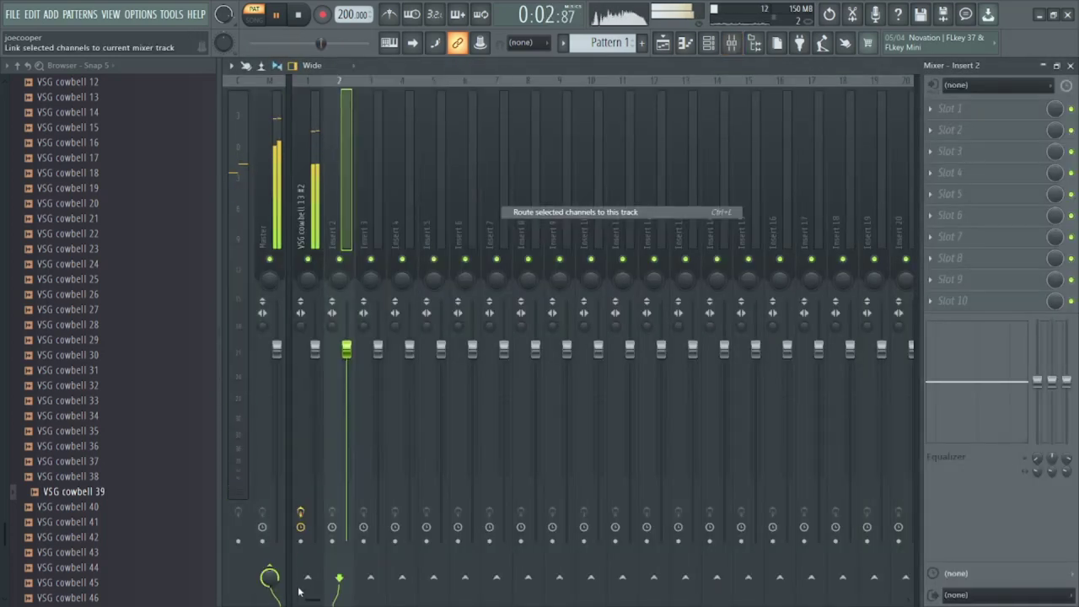
right_click(308, 577)
click(371, 578)
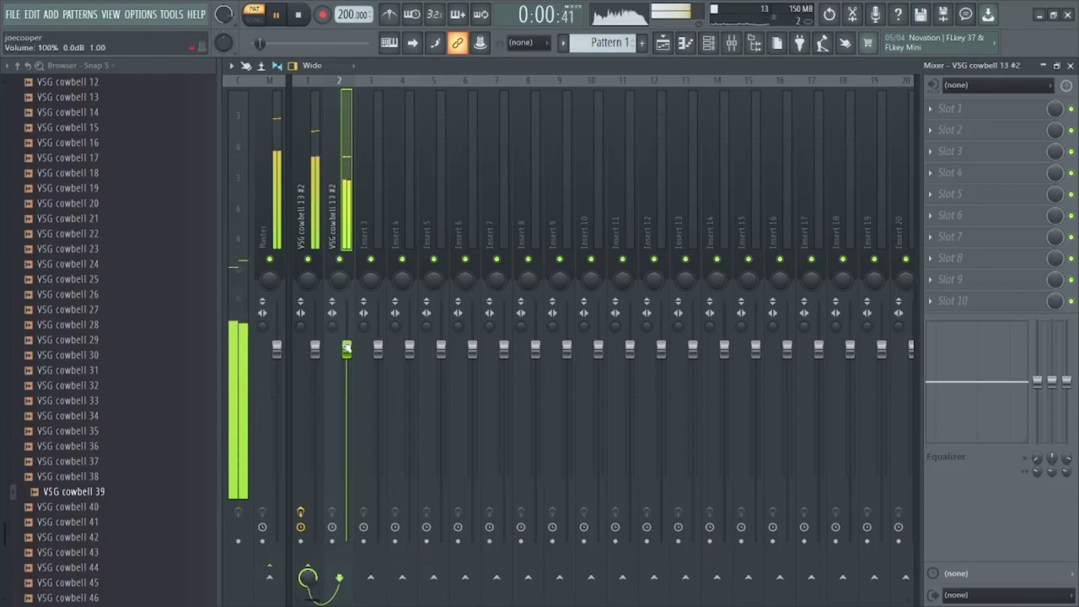
Assign the VSG cowbell 39 channel to mixer insert 1 and stop playback after auditioning the loop
click(710, 42)
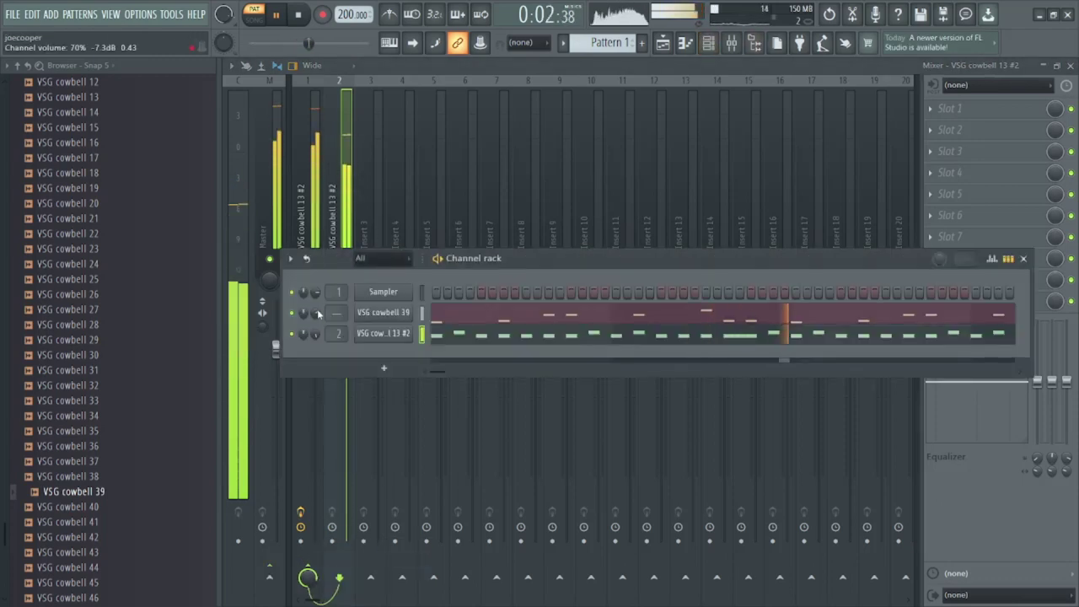
scroll(336, 312, down, 1)
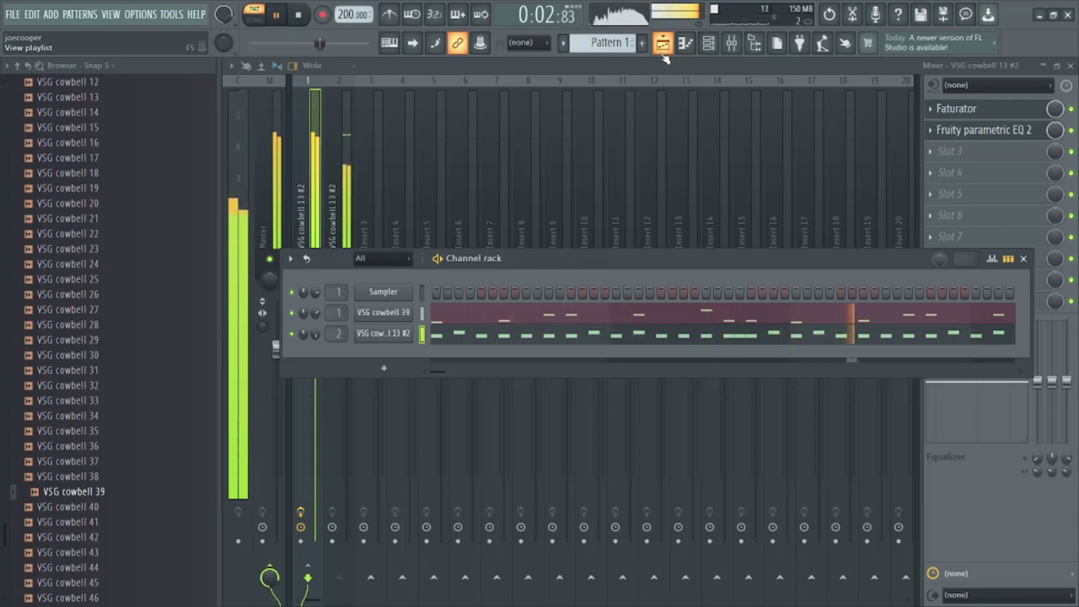
key(space)
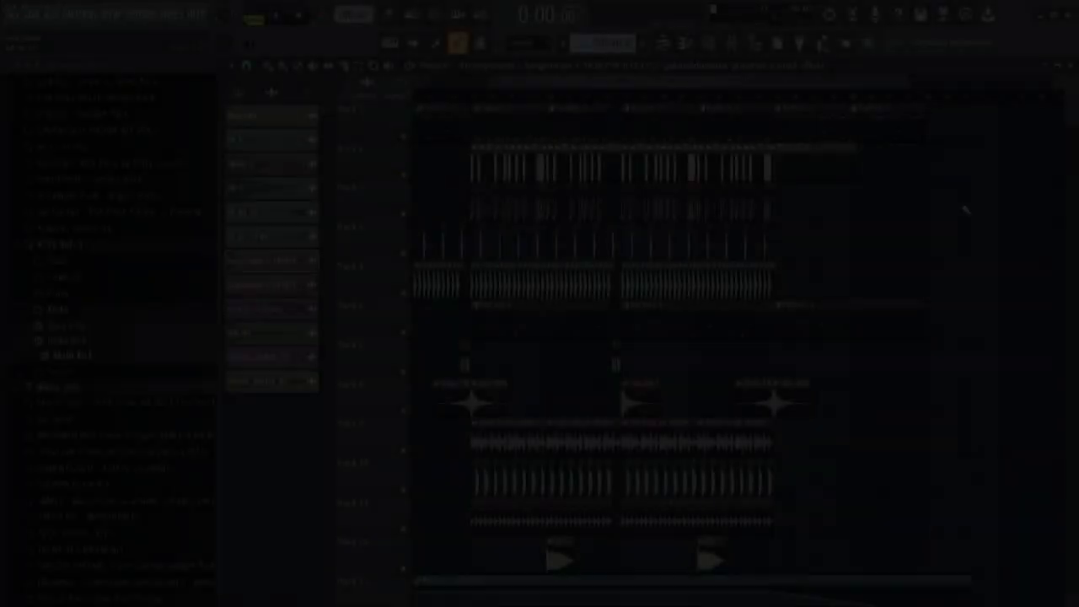
Play the finished song arrangement from the start
key(space)
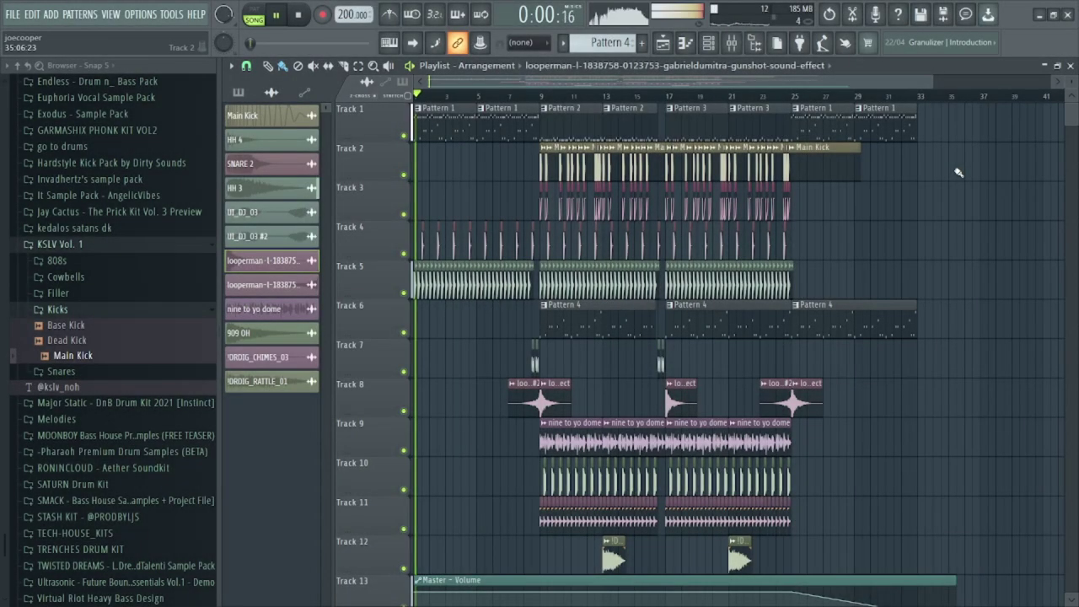